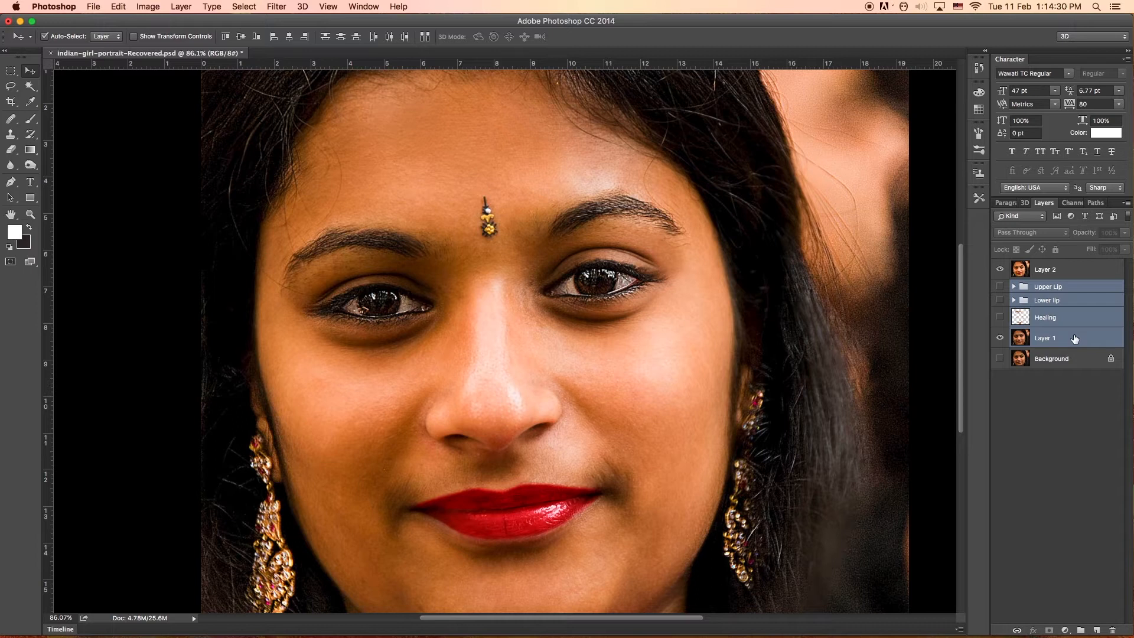
Group the selected lip folders, Healing layer and Layer 1, and hide the group so only Layer 2 is shown.
key(super+g)
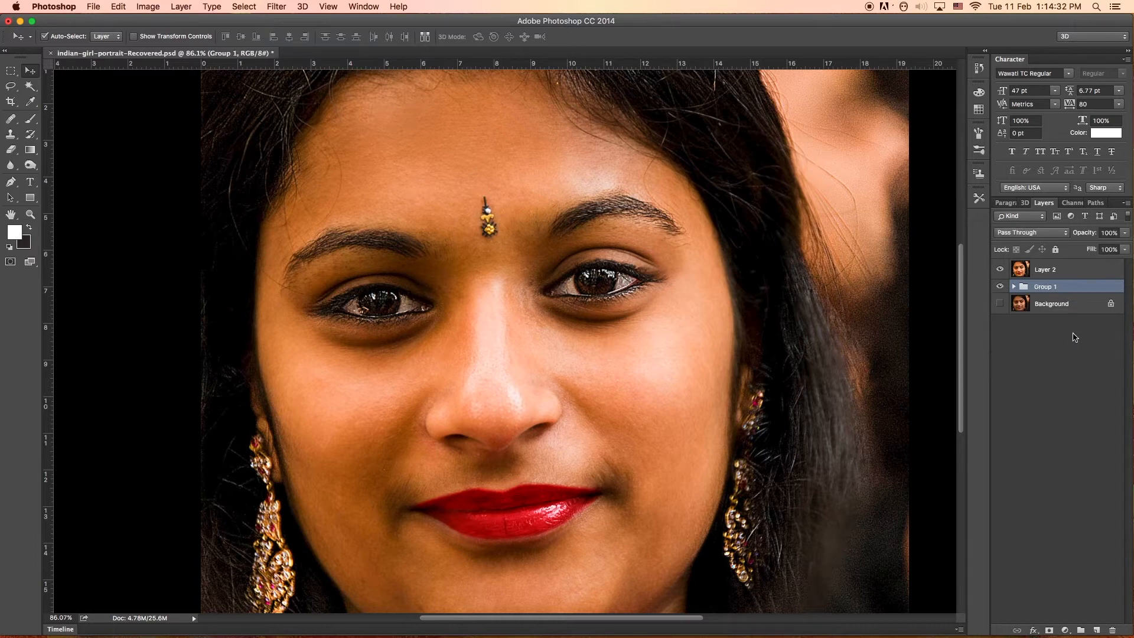
click(998, 287)
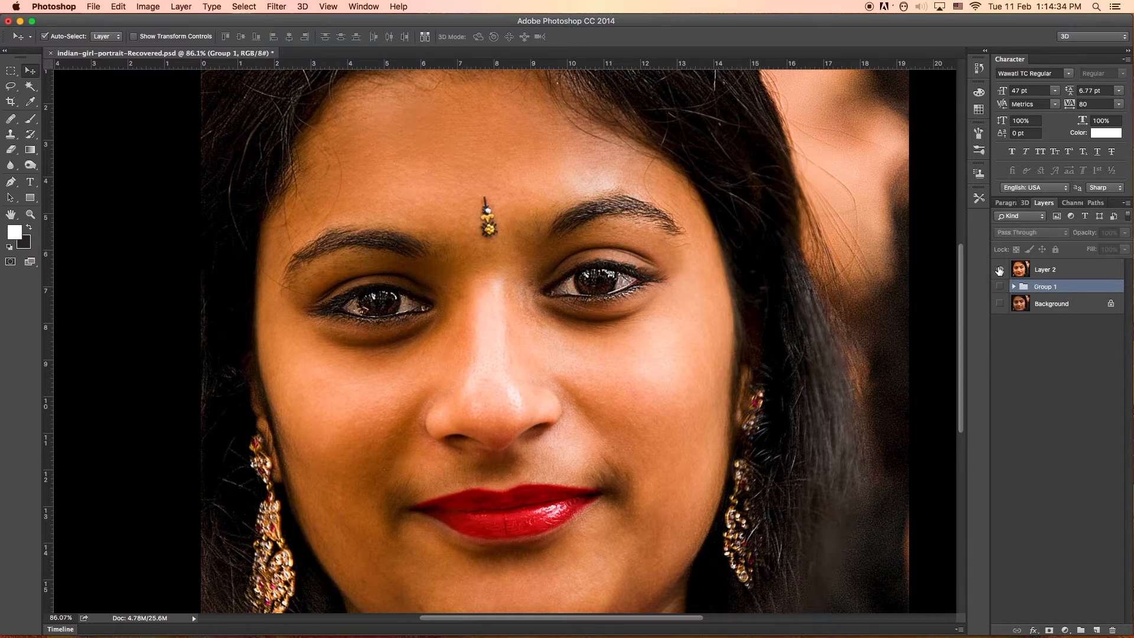
click(1000, 270)
click(999, 271)
Add a new empty layer above Layer 2 and name it paint.
click(1071, 270)
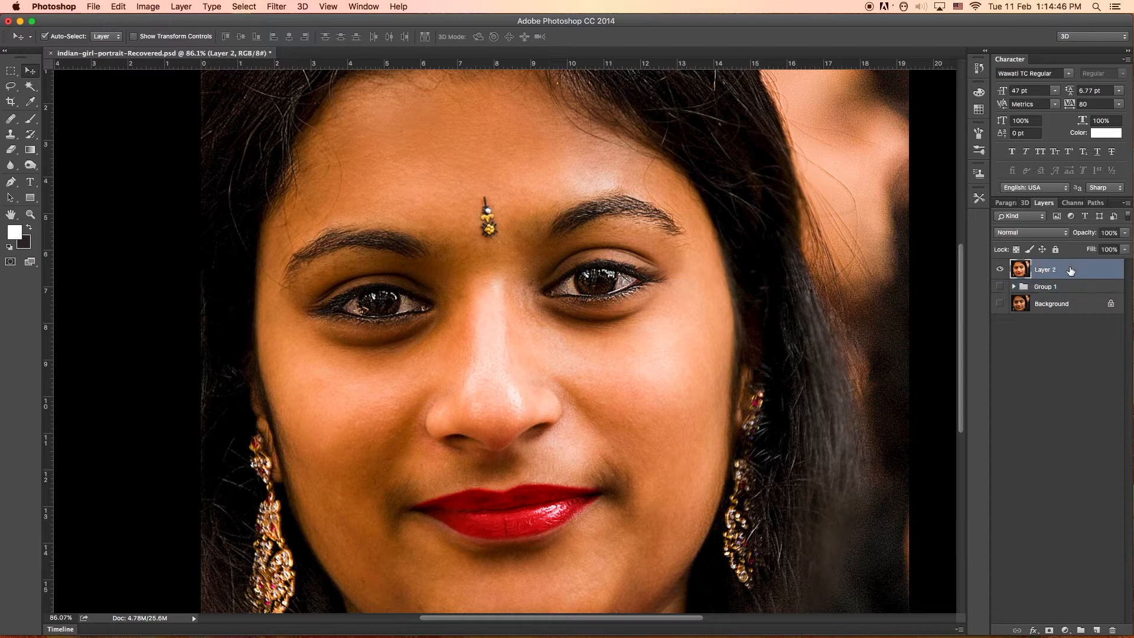
click(1098, 631)
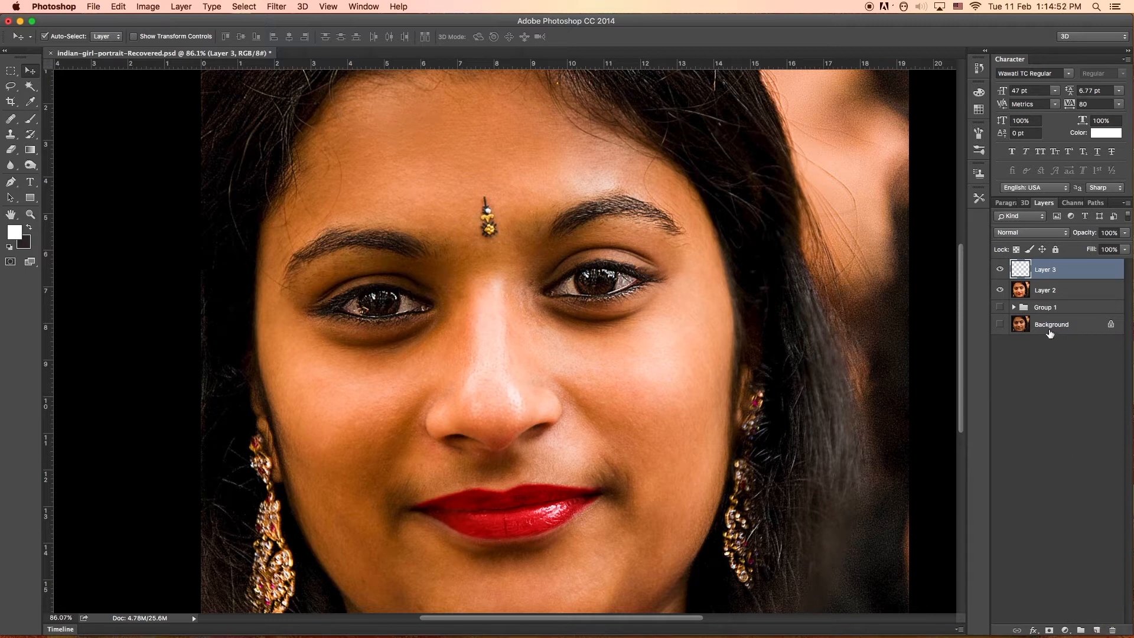
click(1045, 270)
double_click(1045, 270)
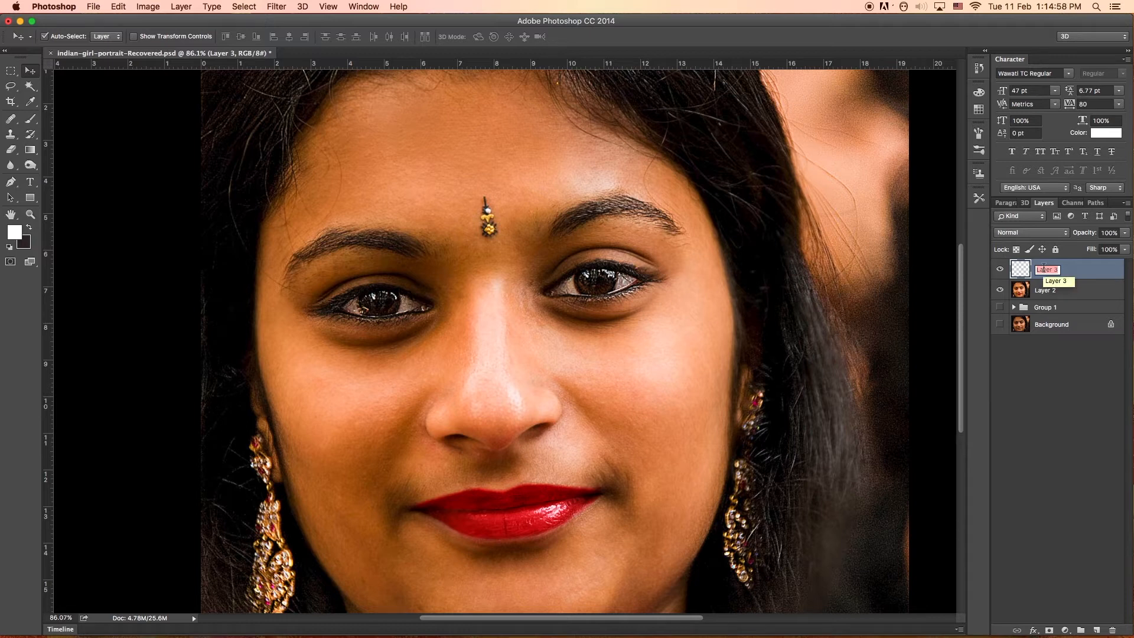
text(E)
click(1099, 272)
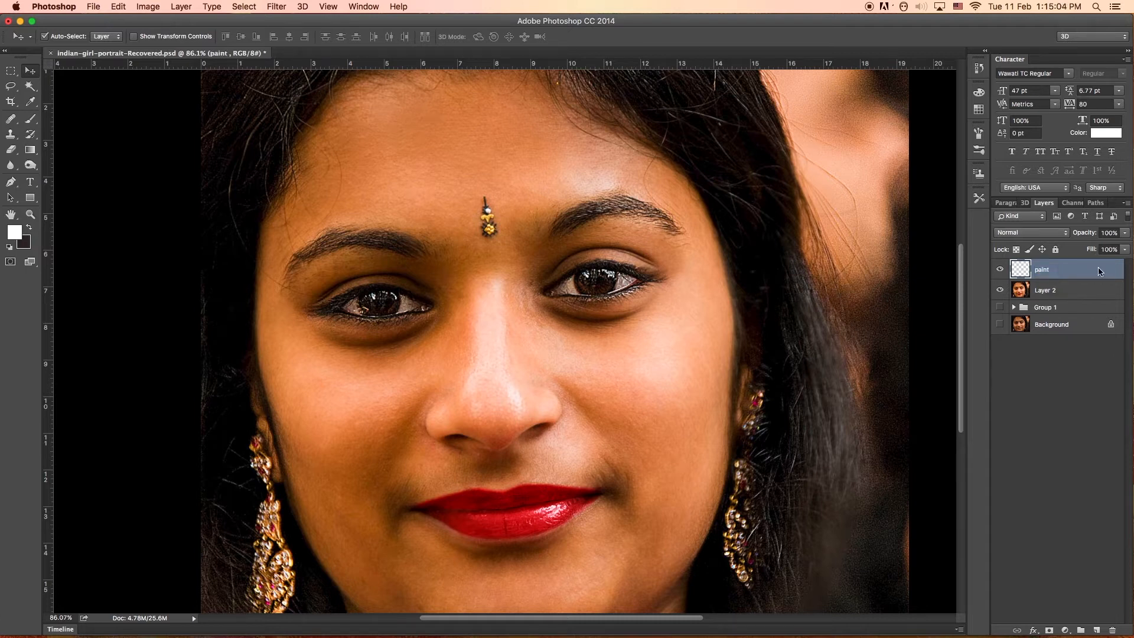
Stamp all visible content onto a new layer above paint and convert it to a smart object for smart filters.
click(1097, 630)
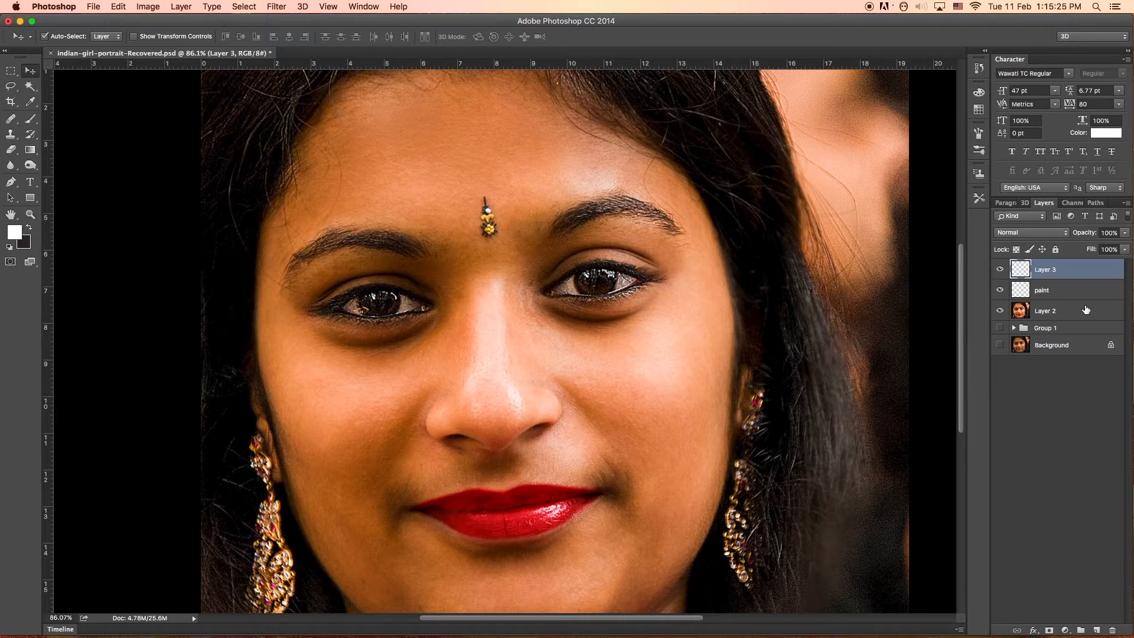
key(super+alt+shift+e)
click(273, 7)
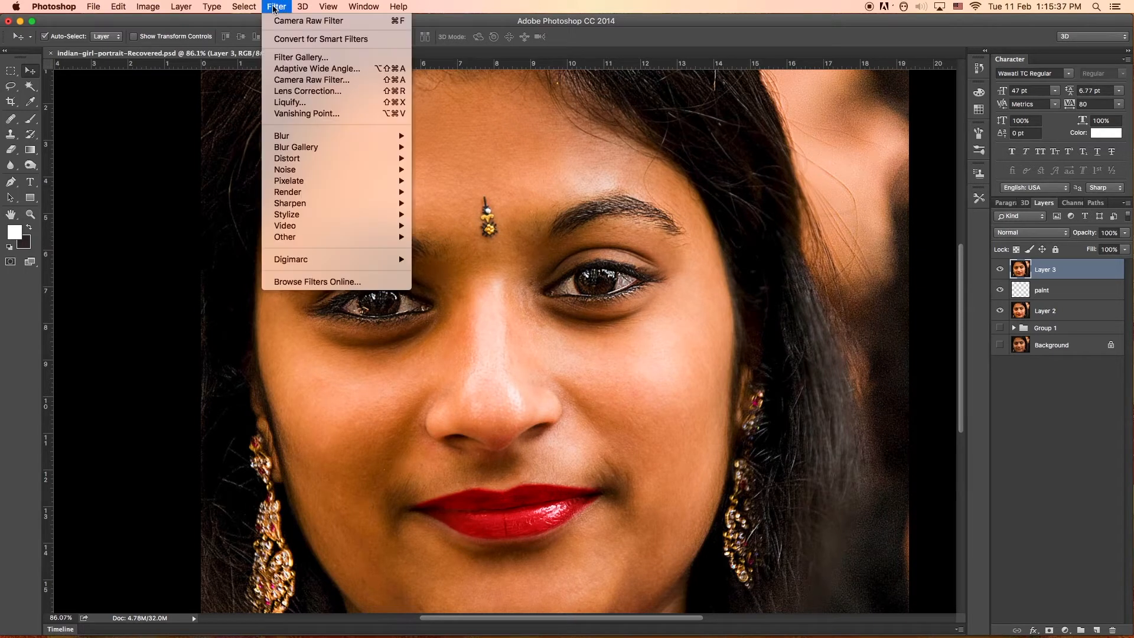
click(306, 40)
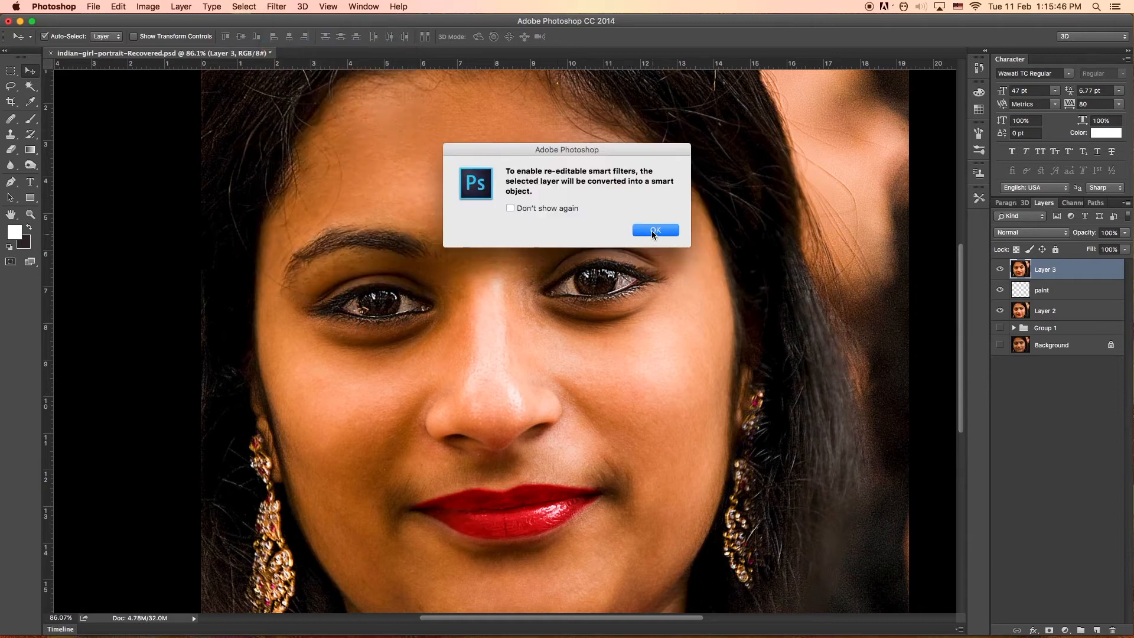
click(655, 230)
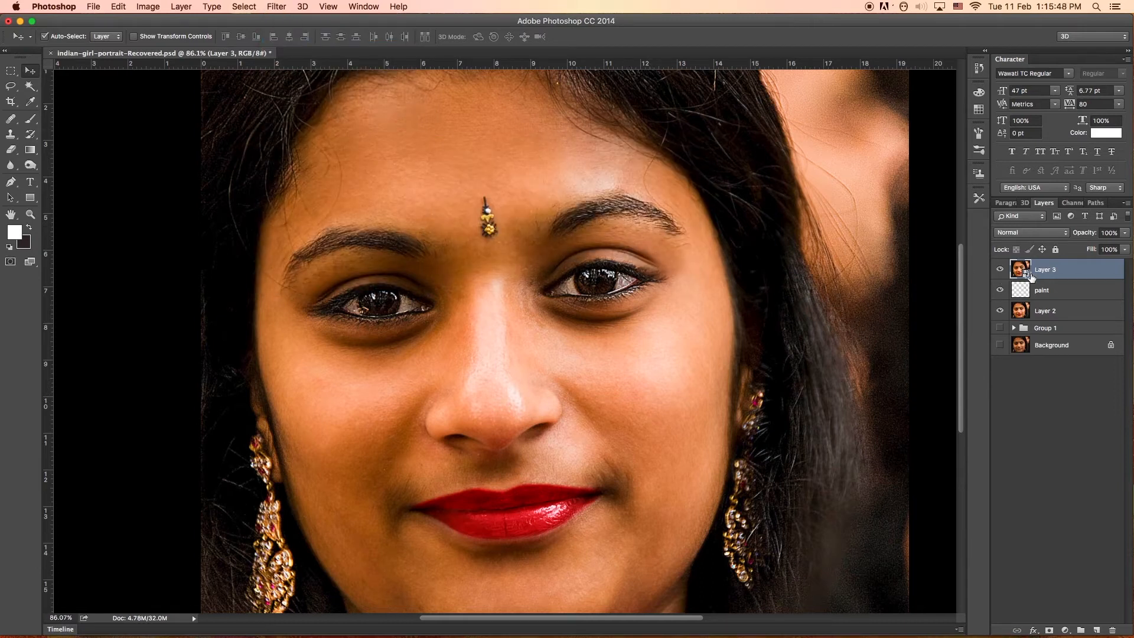
right_click(1078, 267)
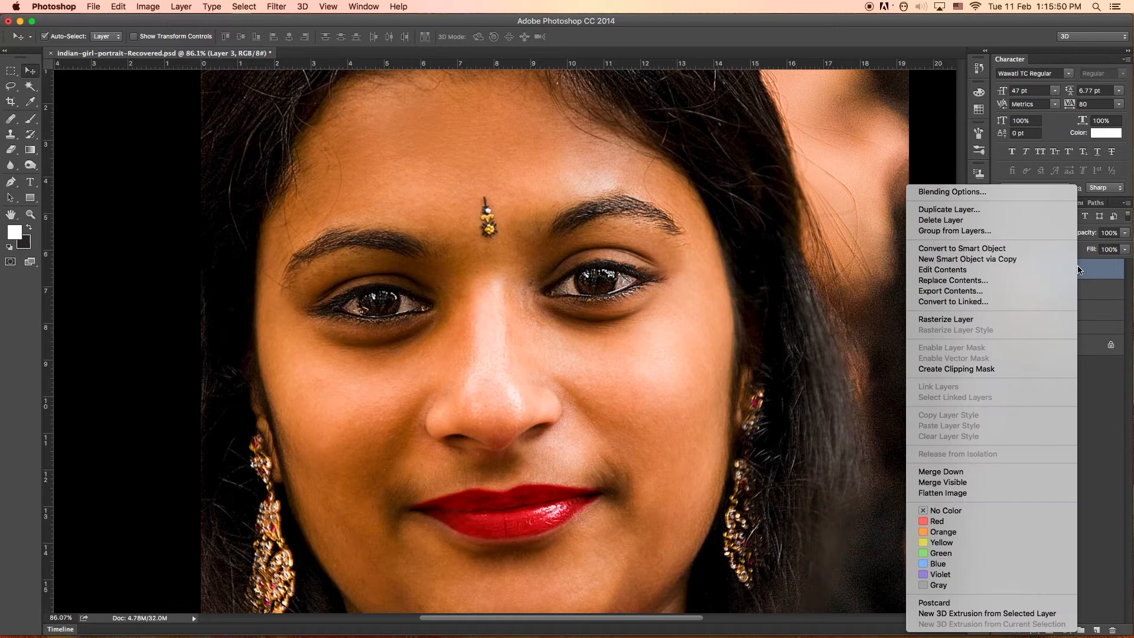
click(1011, 251)
Apply a High Pass smart filter with a radius of 2.5 pixels to the stamped layer.
click(276, 7)
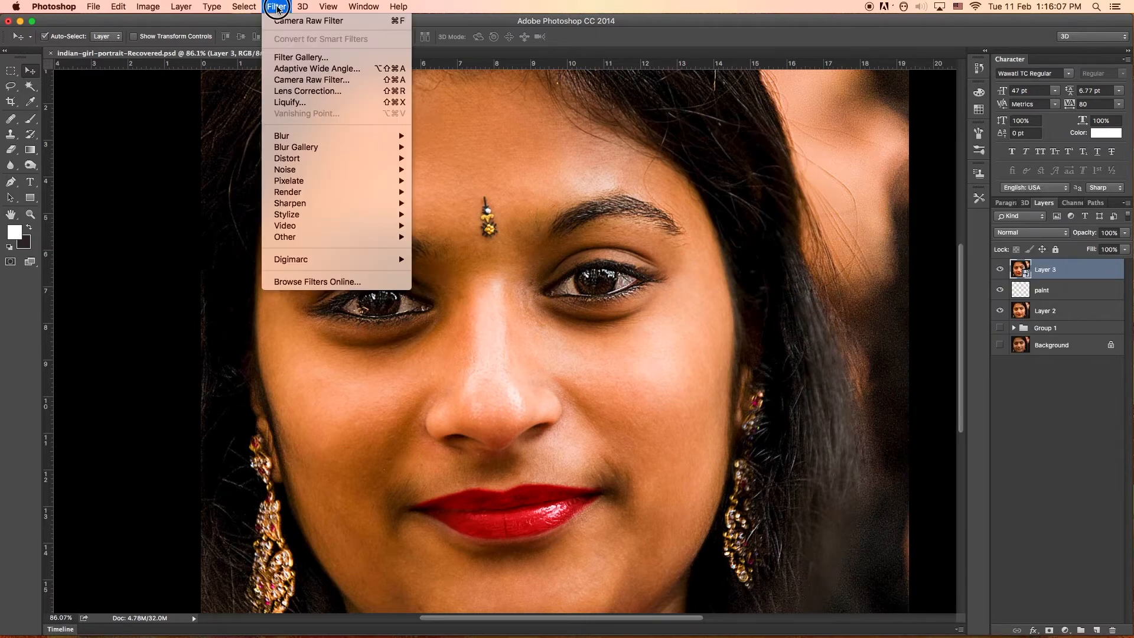
mouse_move(348, 238)
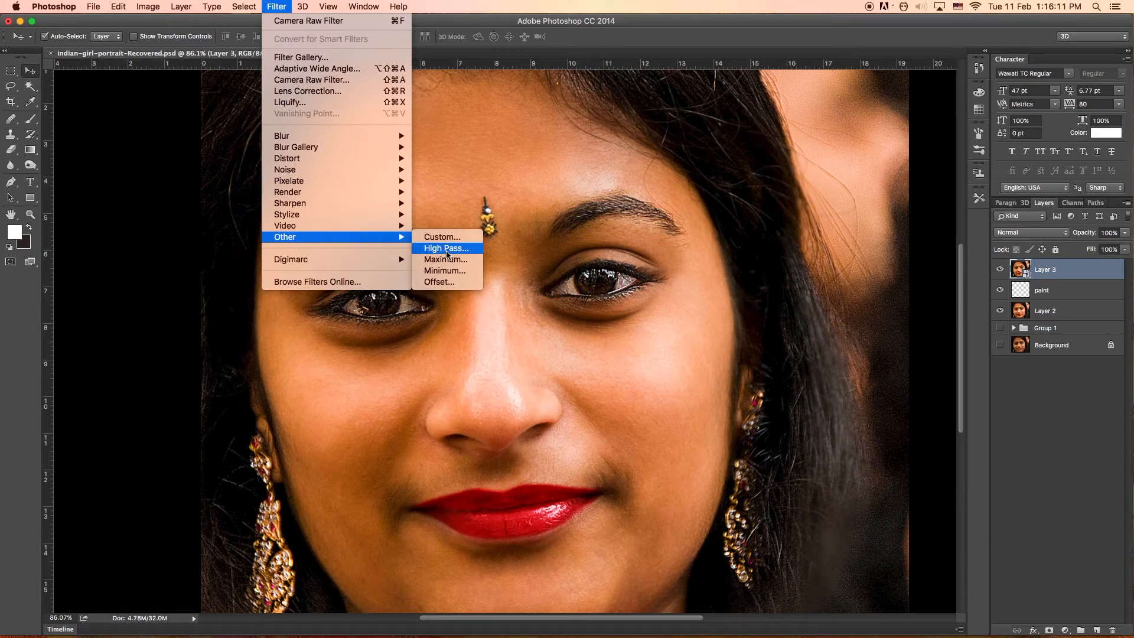
click(448, 249)
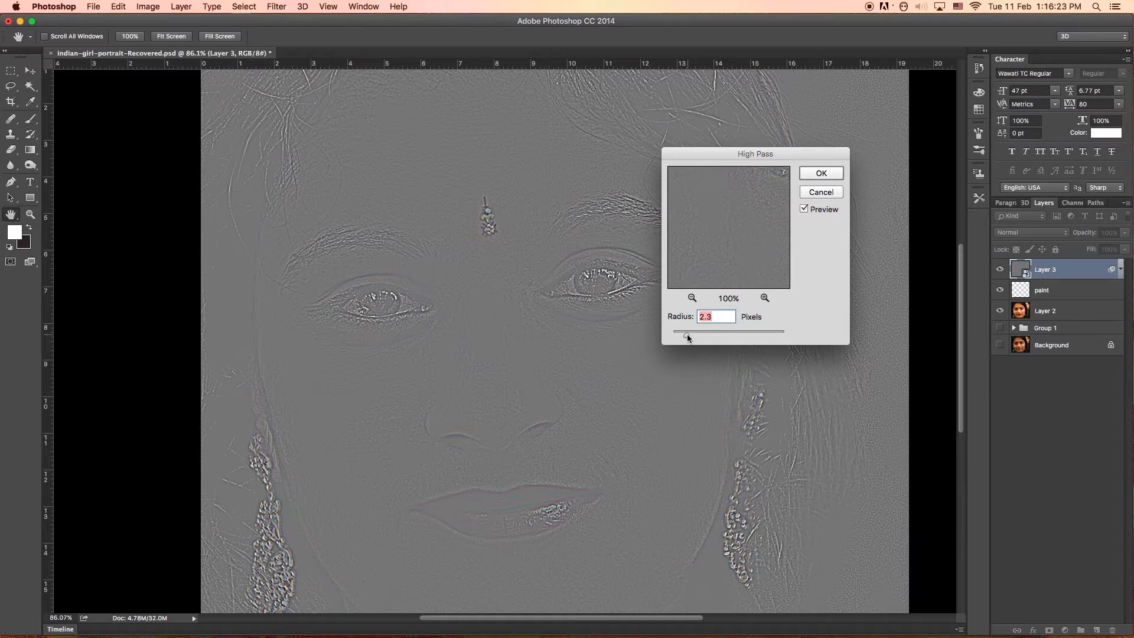
mouse_move(688, 337)
mouse_down()
mouse_move(678, 335)
mouse_move(690, 336)
mouse_up()
drag(690, 332, 682, 332)
click(678, 333)
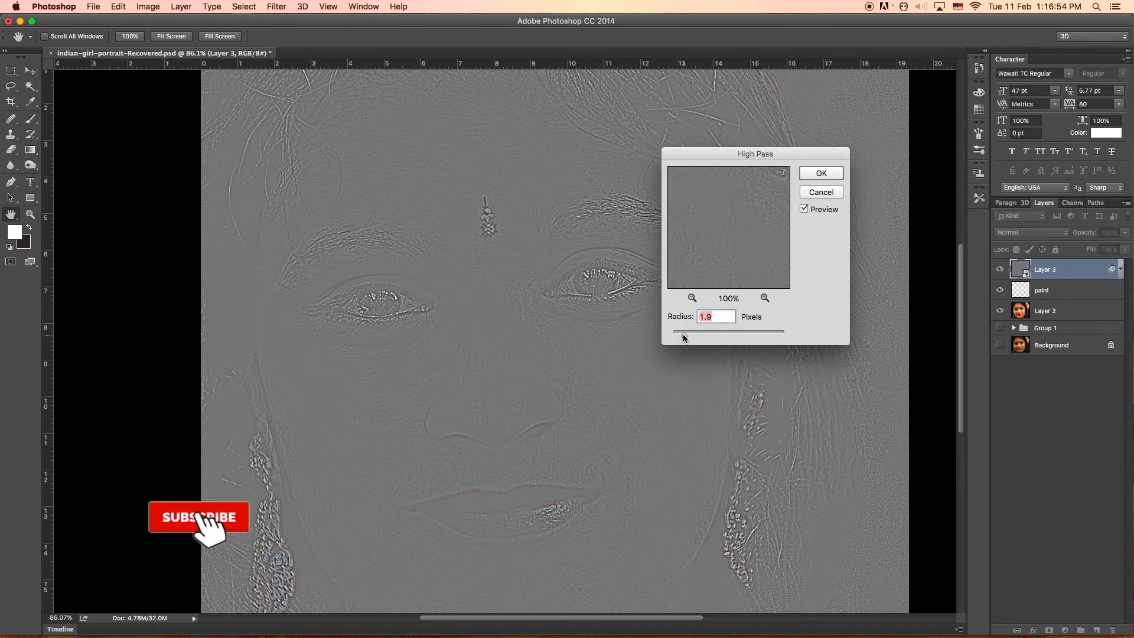
drag(677, 334, 689, 338)
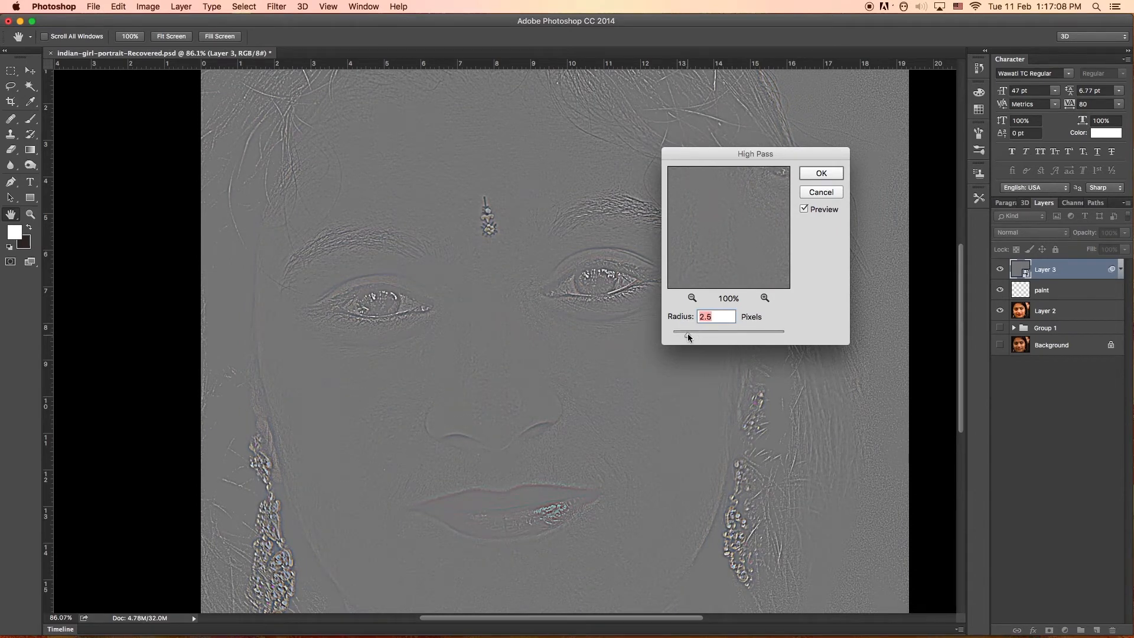
click(820, 175)
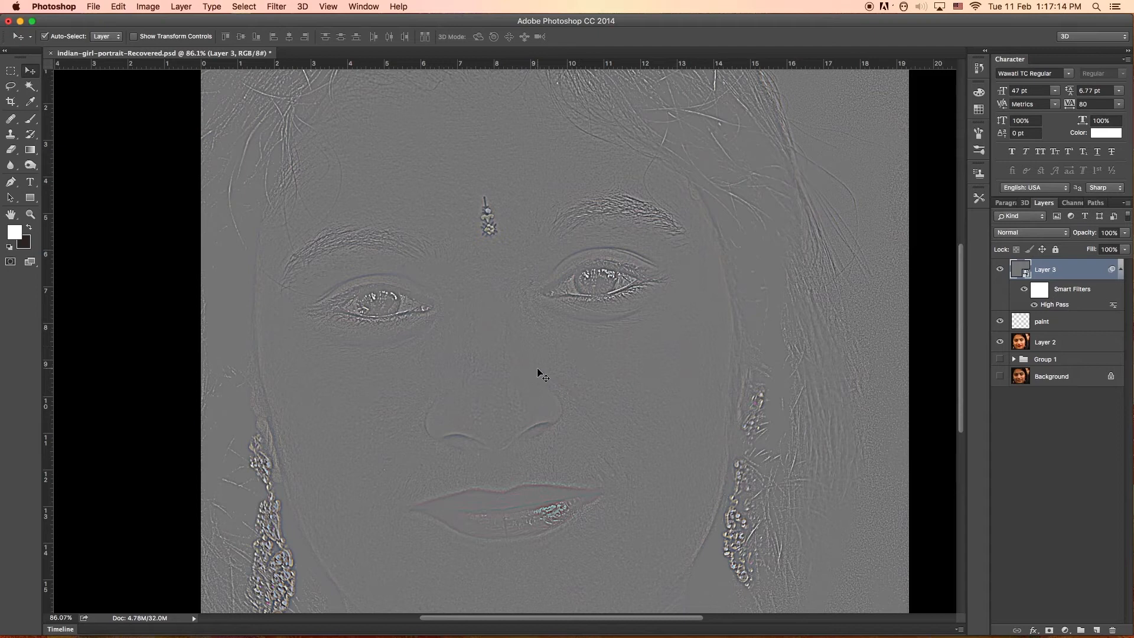
Set the high-pass layer's blend mode to Overlay, rename it Texture and collapse its smart filter list.
scroll(537, 367, up, 3)
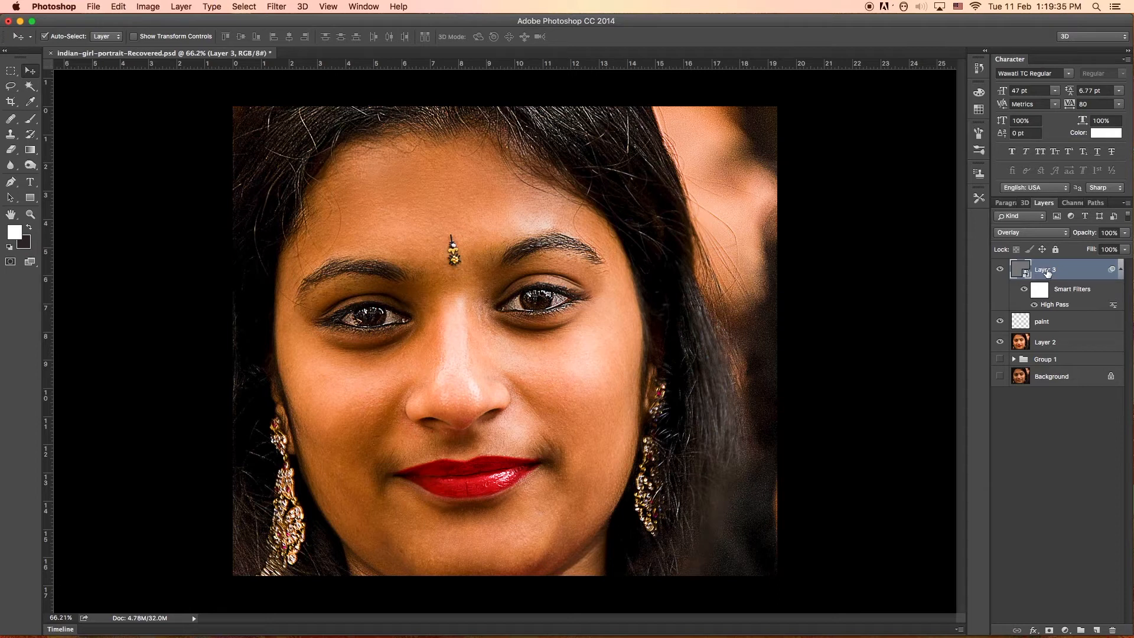
double_click(1045, 270)
text(Texture)
key(Return)
click(1121, 270)
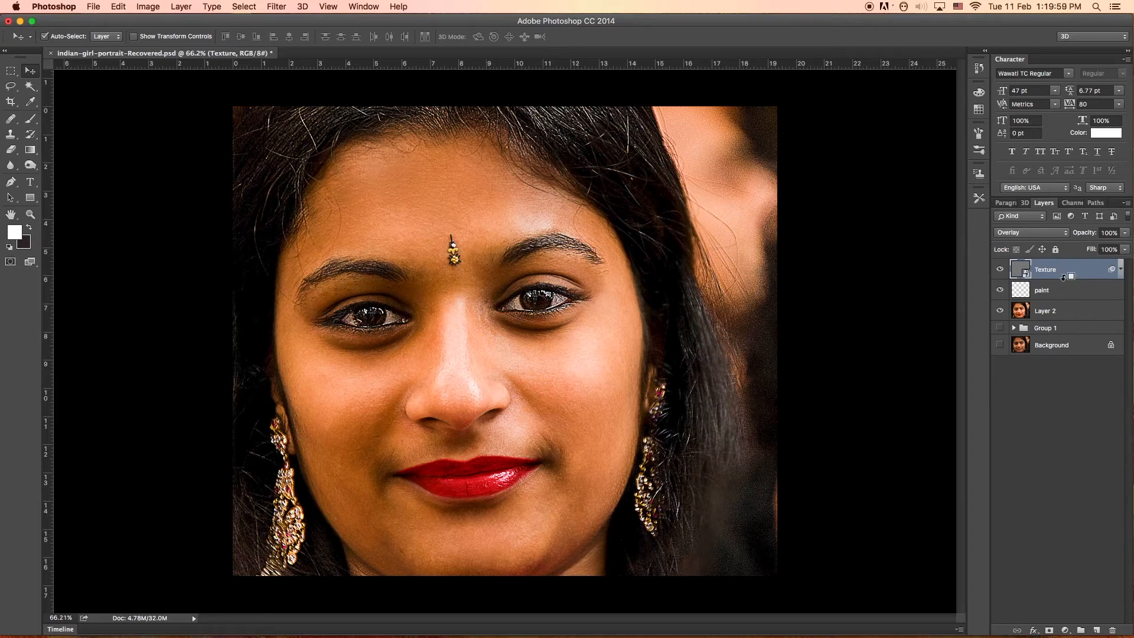
Clip the Texture layer to the paint layer, toggling the clipping off and on to compare.
alt+click(1064, 277)
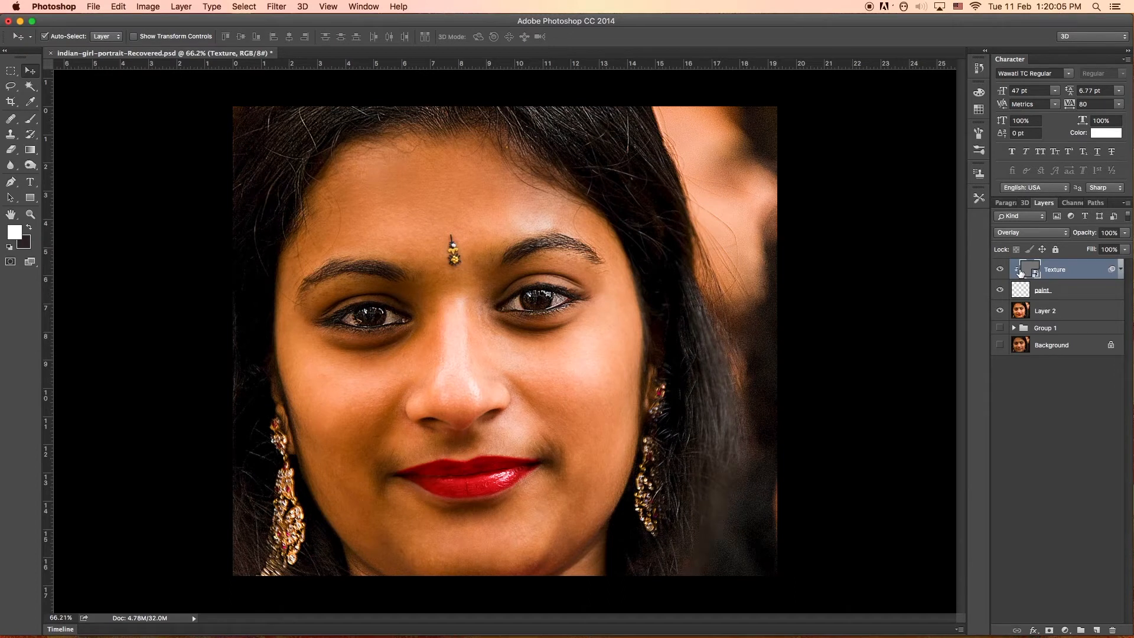
key(super+z)
key(super+z)
key(super+z)
key(super+z)
key(super+z)
key(super+z)
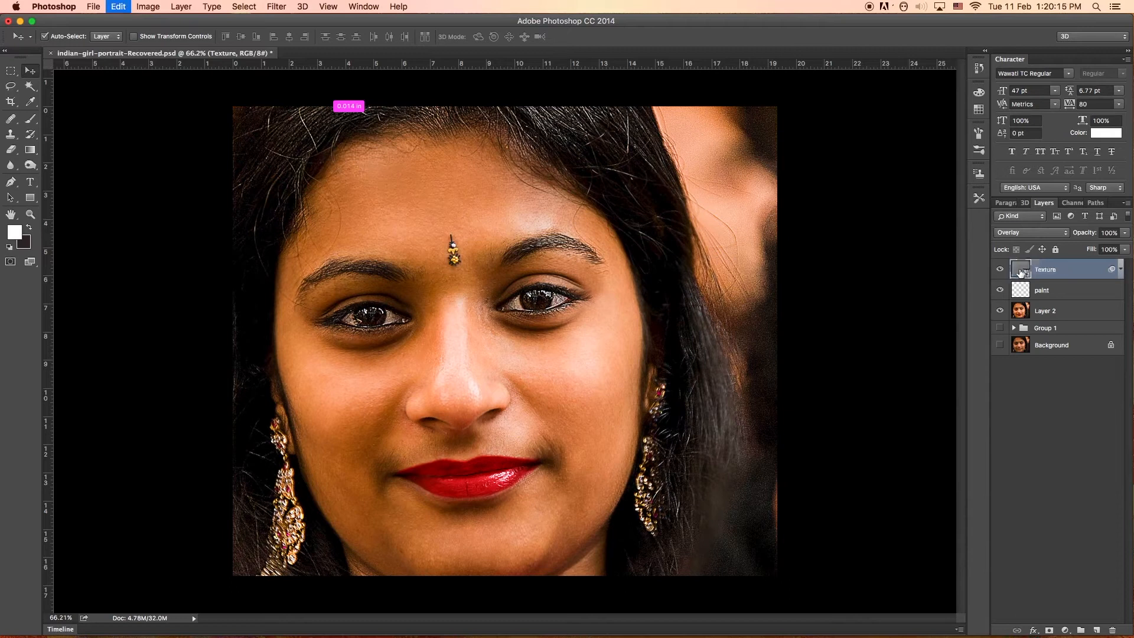
key(super+z)
key(super+z)
Select the paint layer and activate the Brush tool.
click(1067, 290)
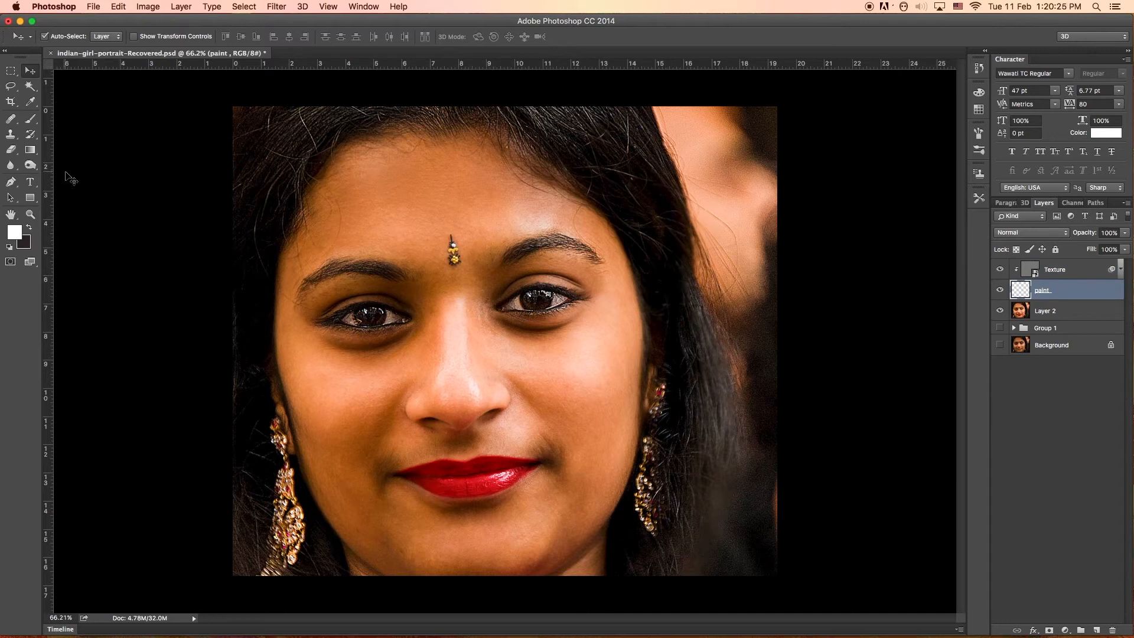
click(28, 121)
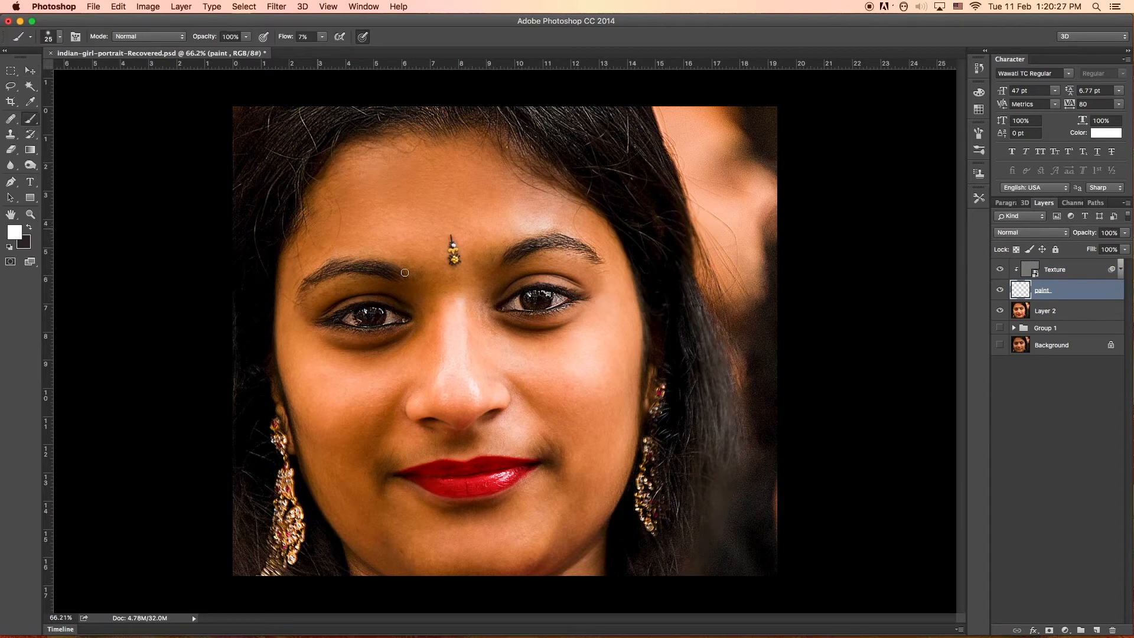
Examine the skin tones and shadows around the nose, mouth, cheeks and eyes up close.
scroll(480, 339, up, 3)
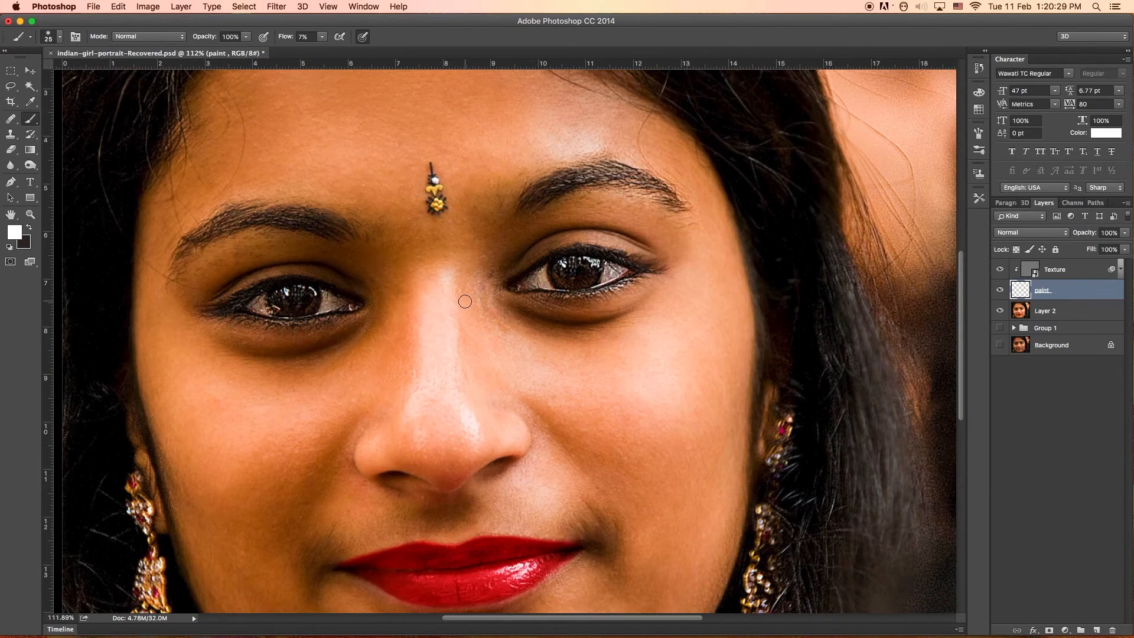
drag(454, 309, 444, 270)
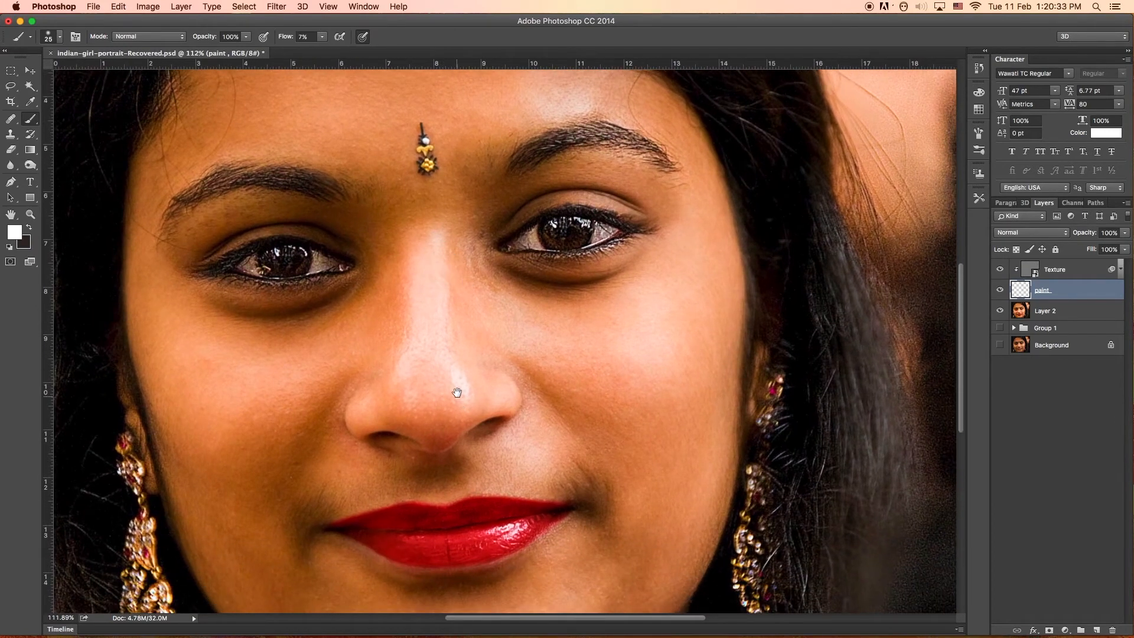
drag(456, 392, 438, 324)
drag(520, 416, 519, 406)
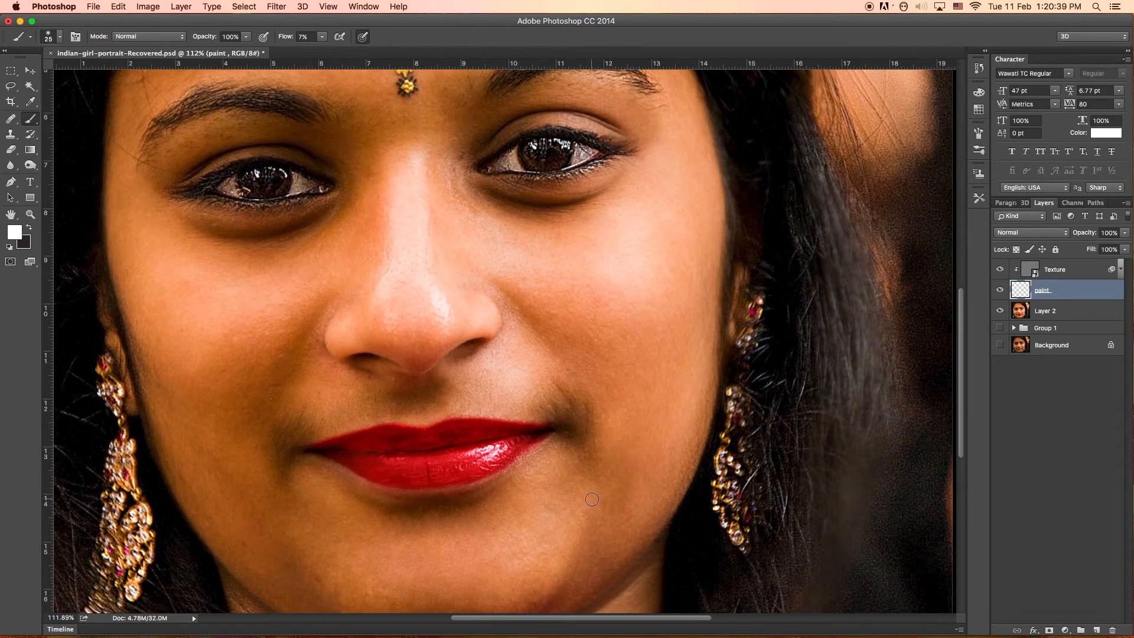
drag(445, 544, 533, 478)
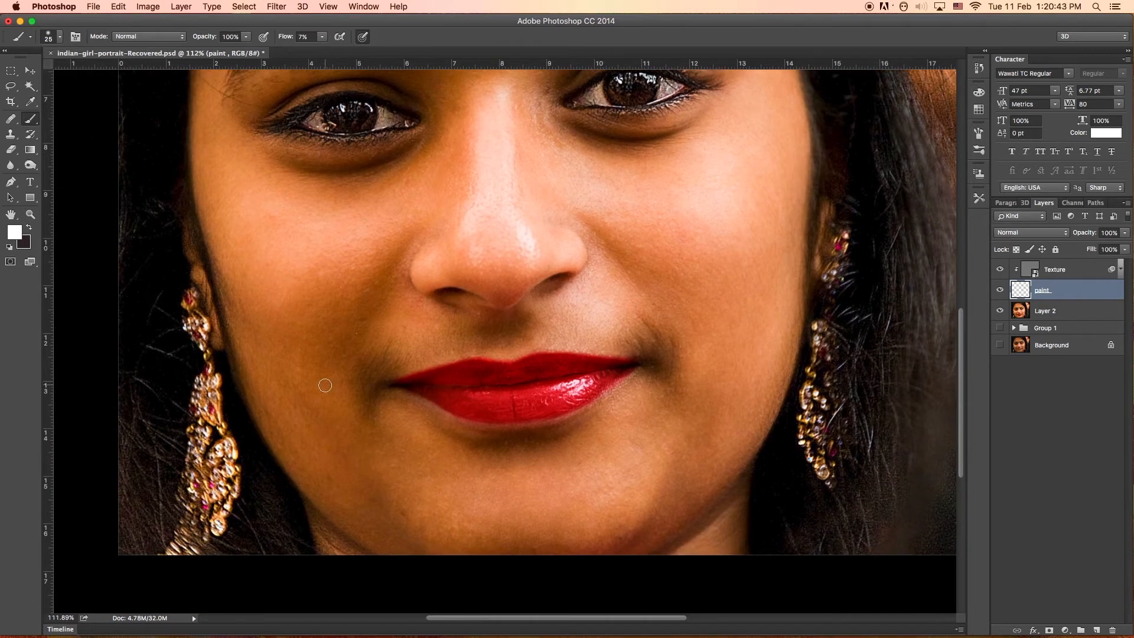
drag(329, 384, 337, 454)
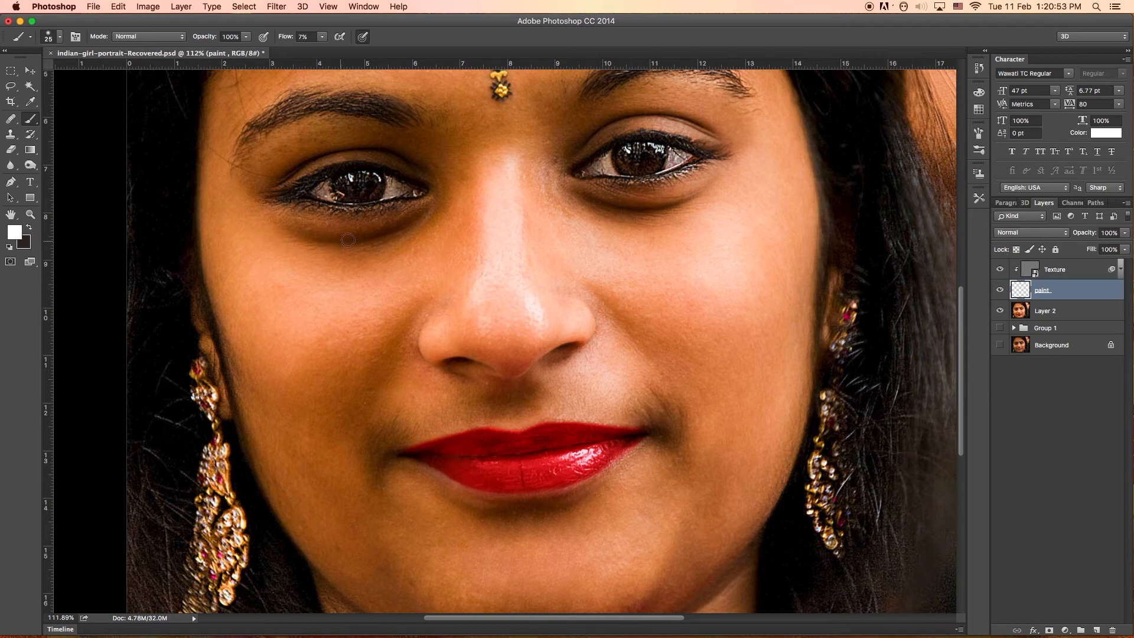
drag(590, 248, 575, 282)
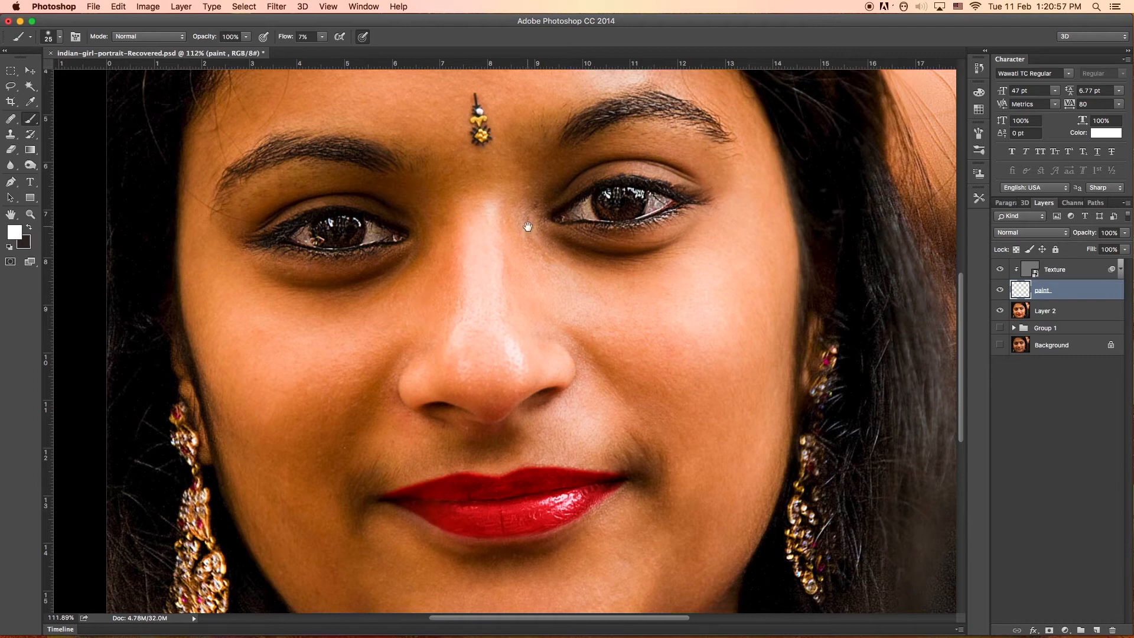
drag(496, 228, 531, 253)
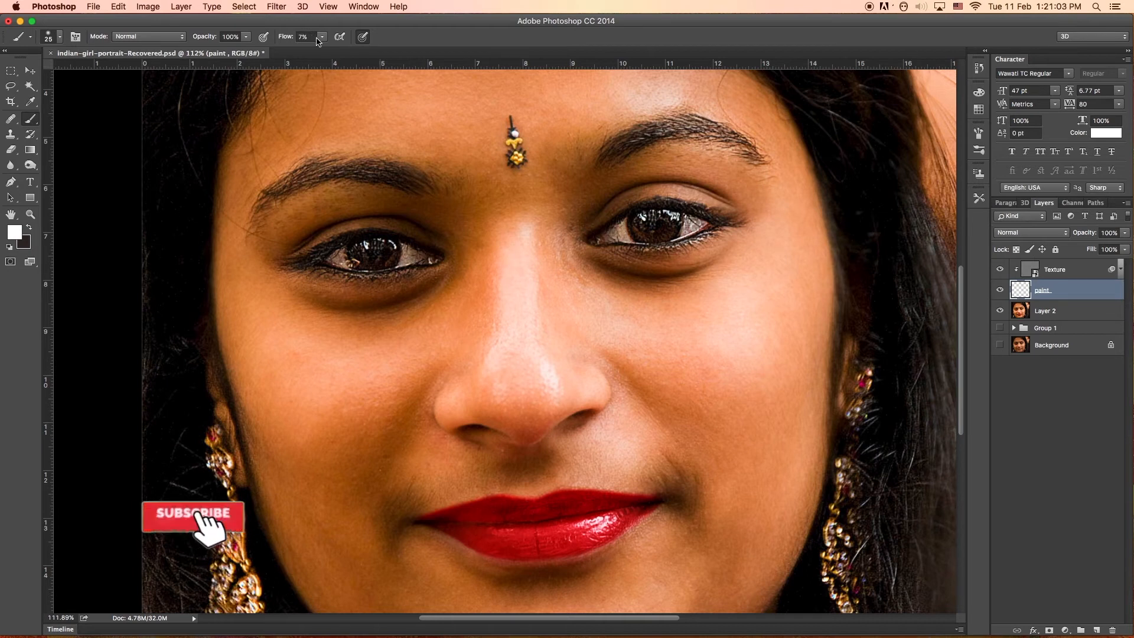
Set the brush flow to 3% and keep its painting mode at Normal.
click(297, 36)
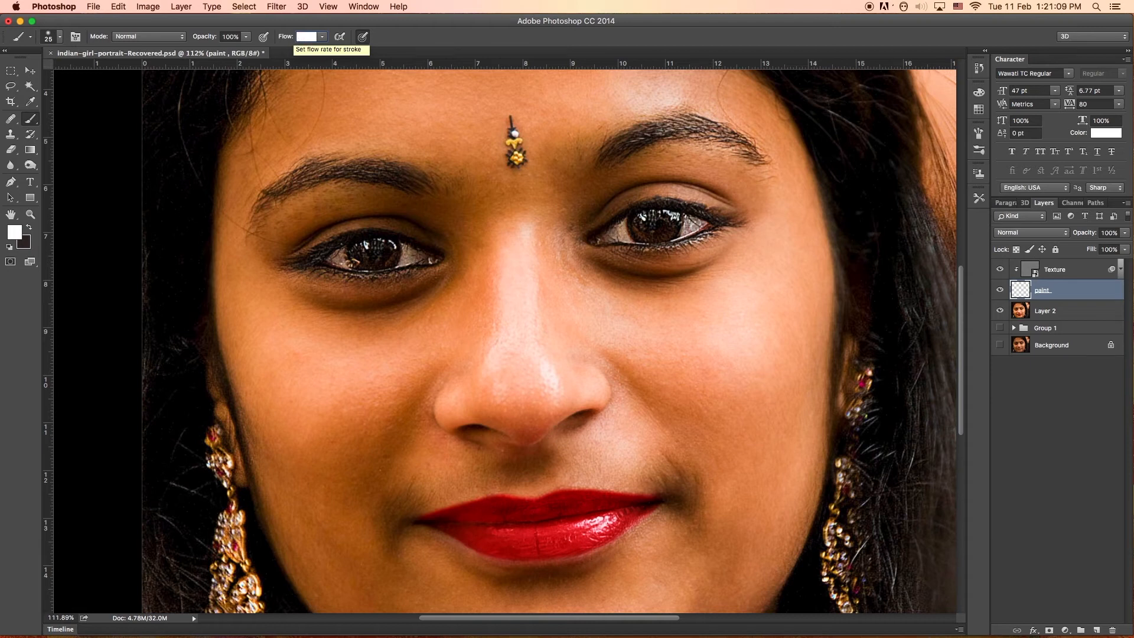
key(Return)
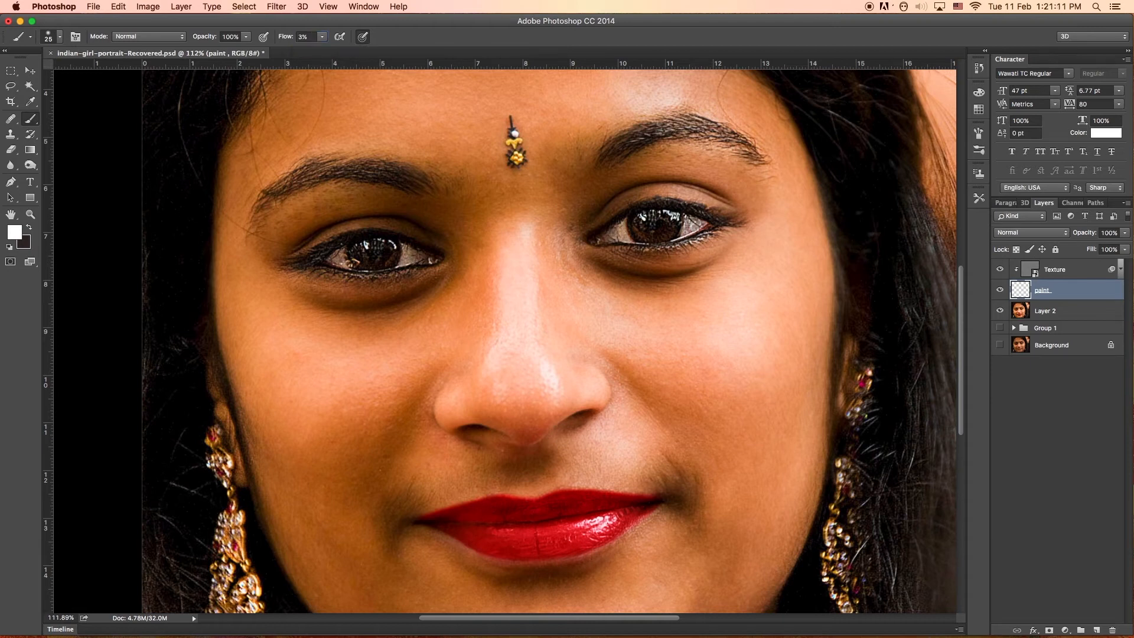
click(151, 37)
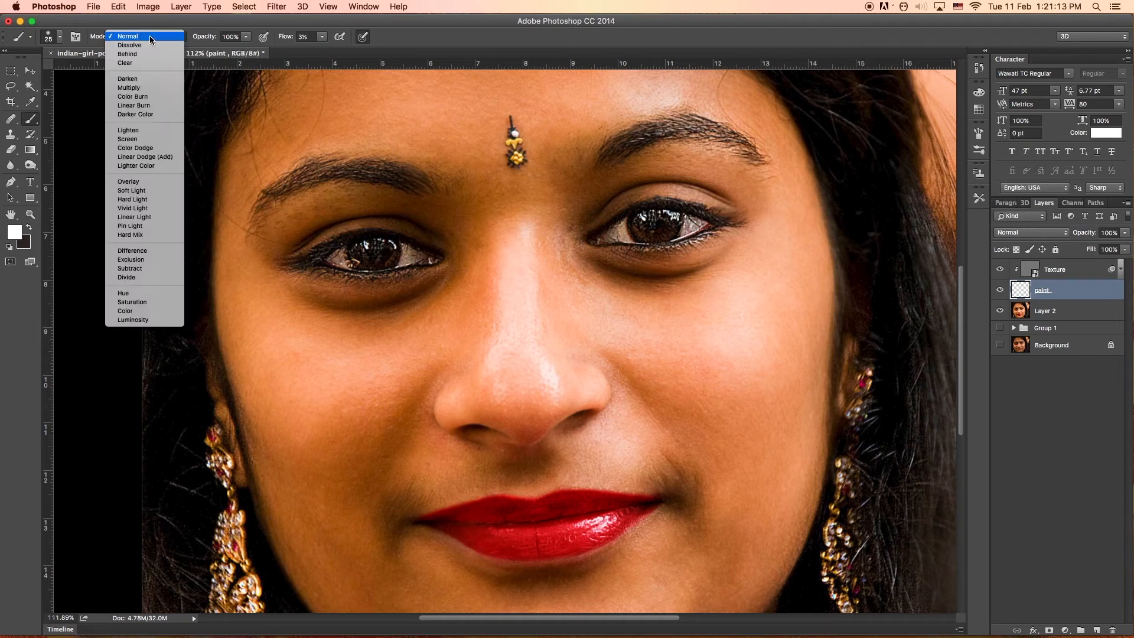
click(150, 36)
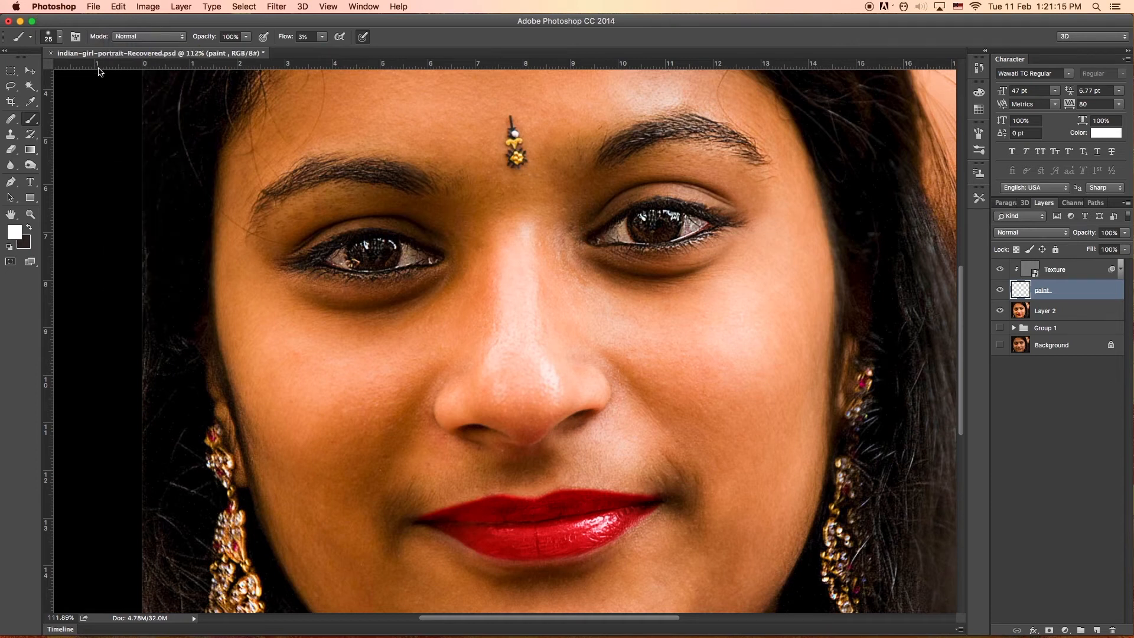
Set the Eyedropper to an 11 by 11 Average sample size that samples All Layers.
click(31, 103)
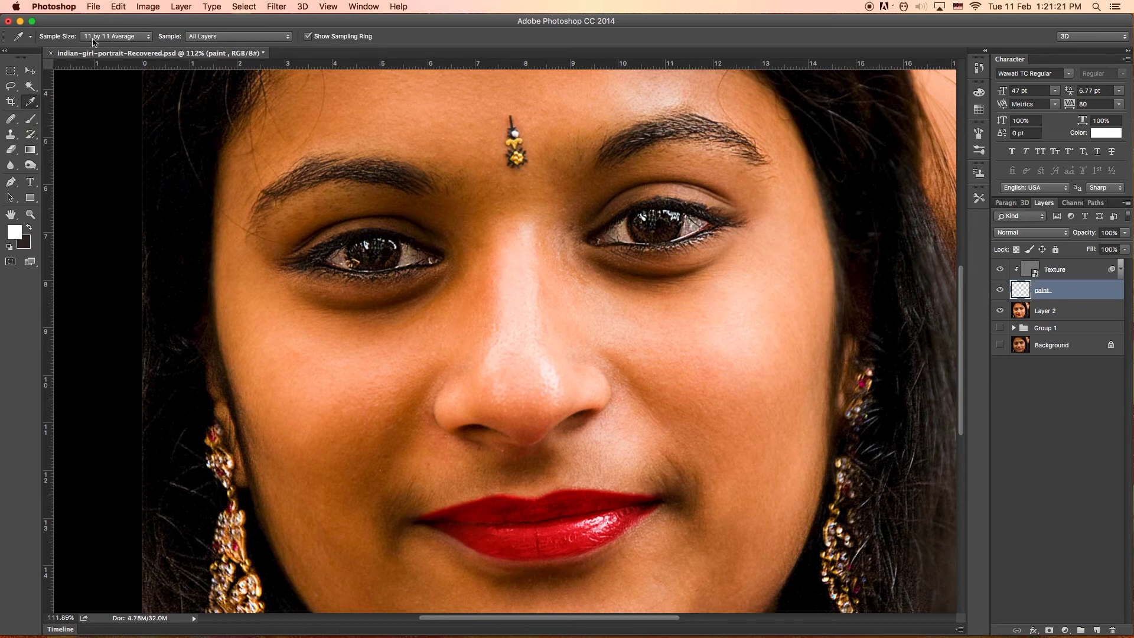
click(117, 37)
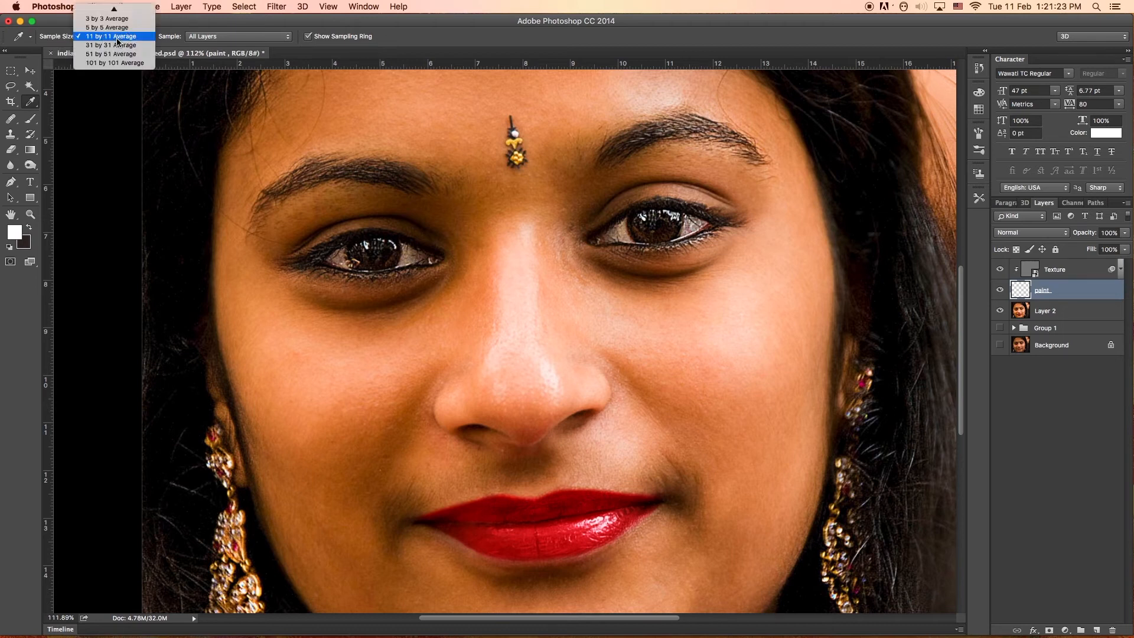
click(117, 37)
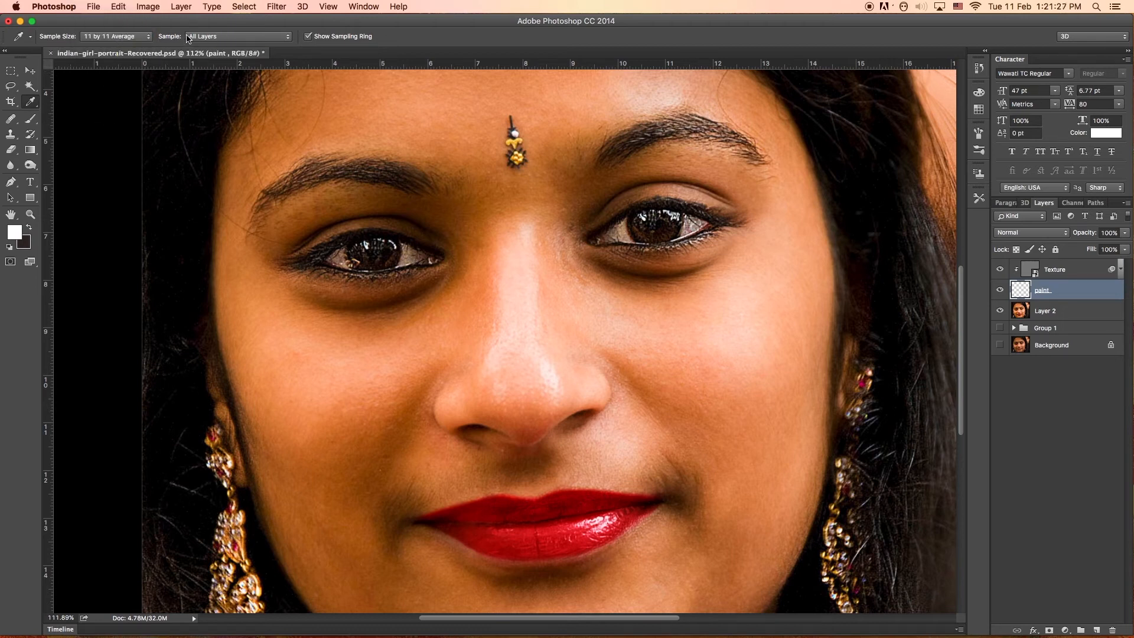
click(233, 39)
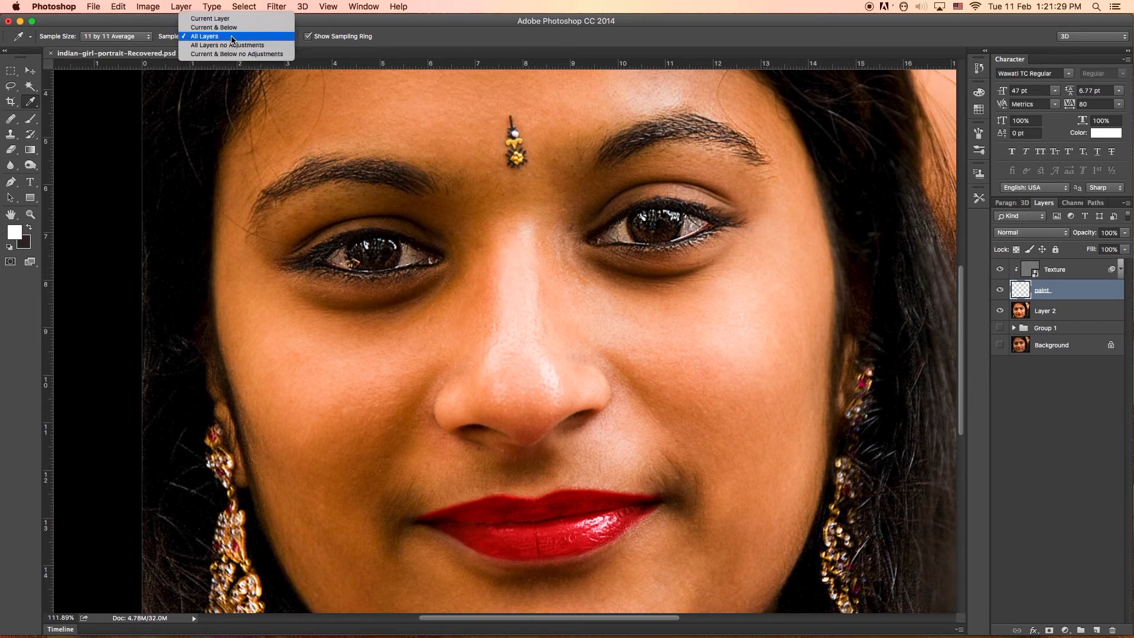
click(233, 37)
Return to the Brush tool and review its tip size, hardness and preset options.
click(31, 120)
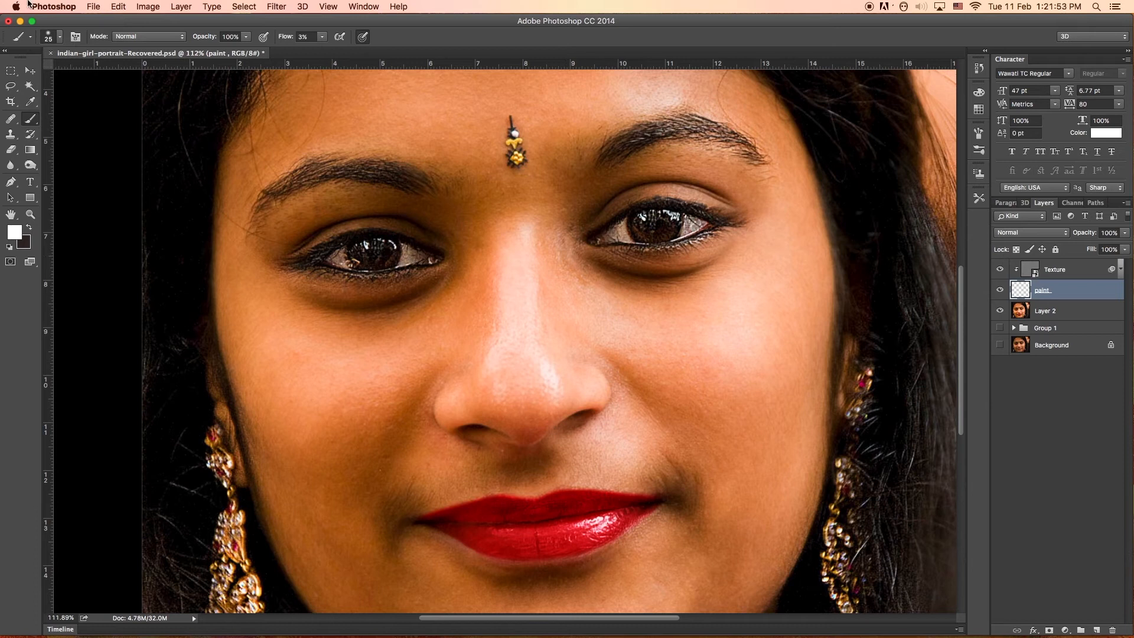
click(50, 37)
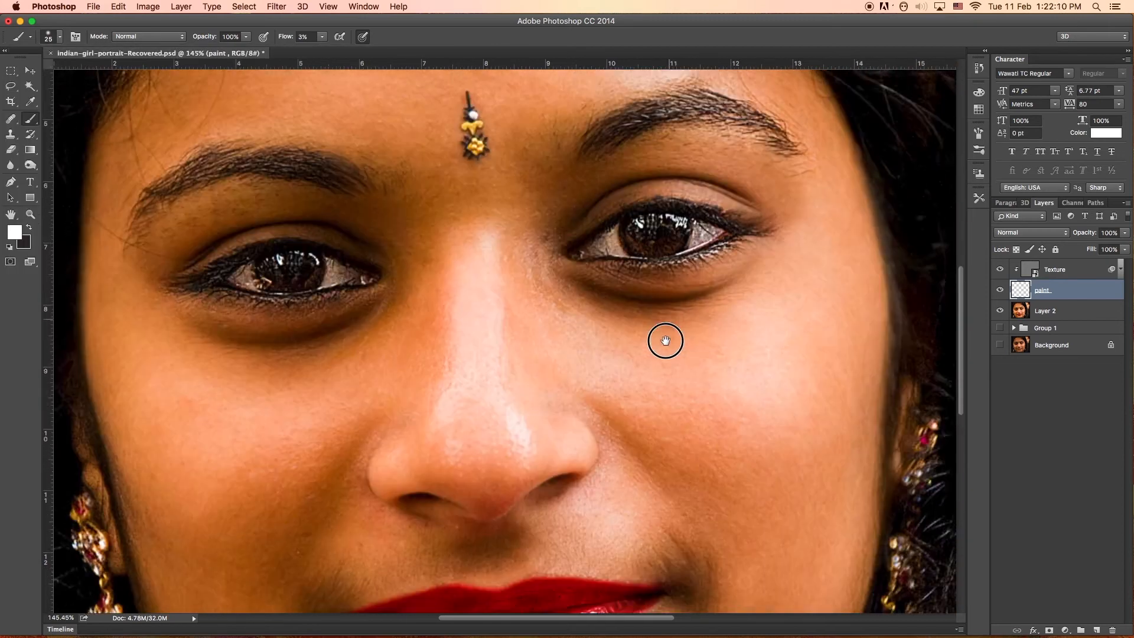
scroll(638, 337, up, 1)
scroll(597, 335, down, 2)
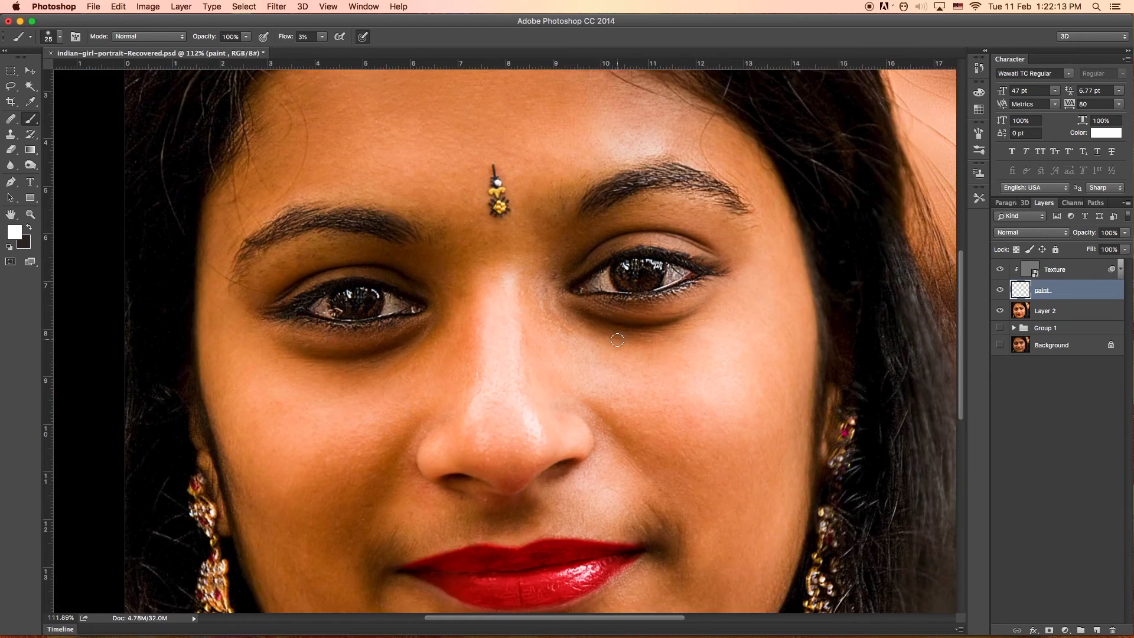
Enlarge the brush to 60 px, sample light skin tones from the right cheek and paint beside the nose and its bridge.
key(bracketright)
key(bracketright)
key(bracketright)
key(bracketright)
key(bracketright)
key(bracketright)
key(alt)
alt+click(573, 354)
alt+click(719, 361)
alt+click(569, 356)
mouse_move(568, 354)
mouse_down()
mouse_move(541, 285)
mouse_move(550, 335)
mouse_up()
key(bracketleft)
key(bracketleft)
drag(540, 292, 573, 340)
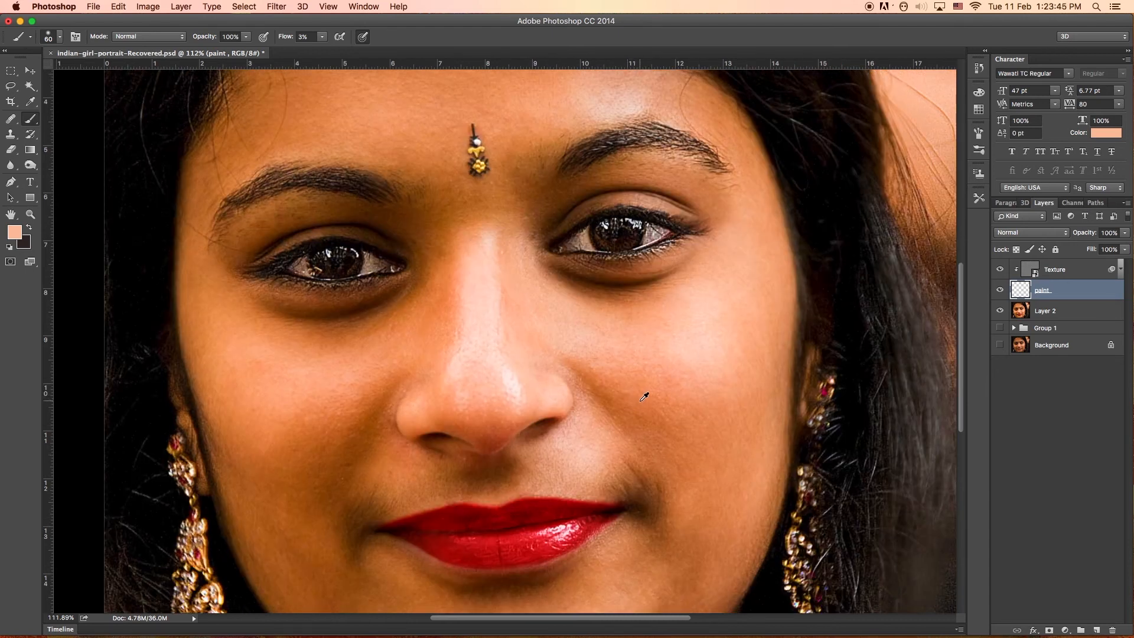
Sample the orange tone of the right cheek and paint it over the uneven shading between nose and cheek.
alt+click(644, 397)
drag(644, 411, 682, 451)
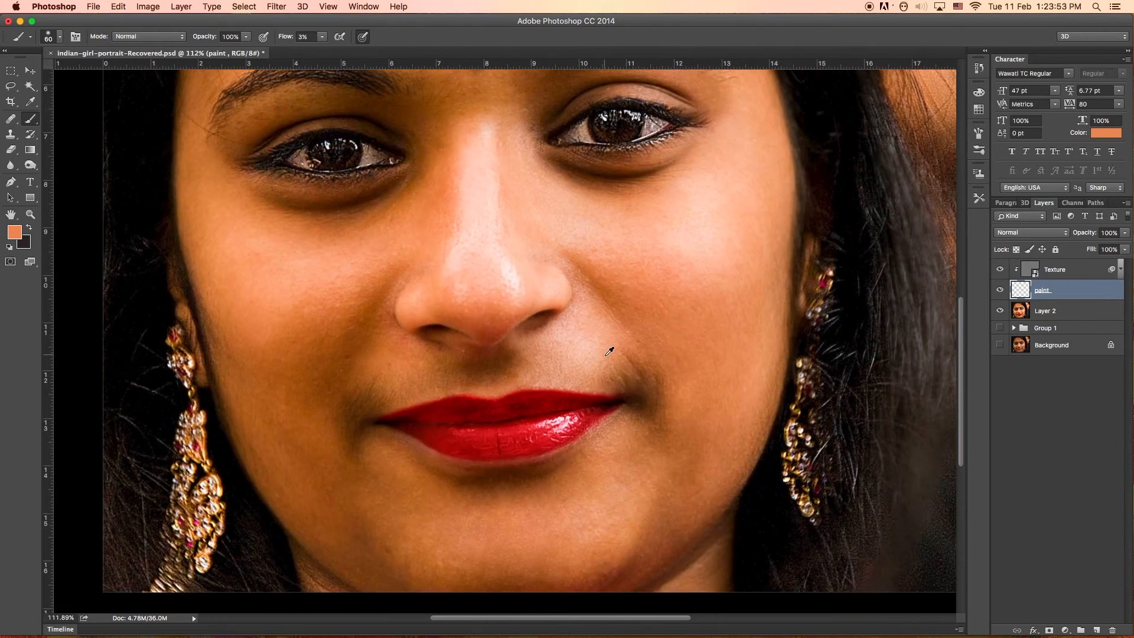
drag(649, 382, 620, 381)
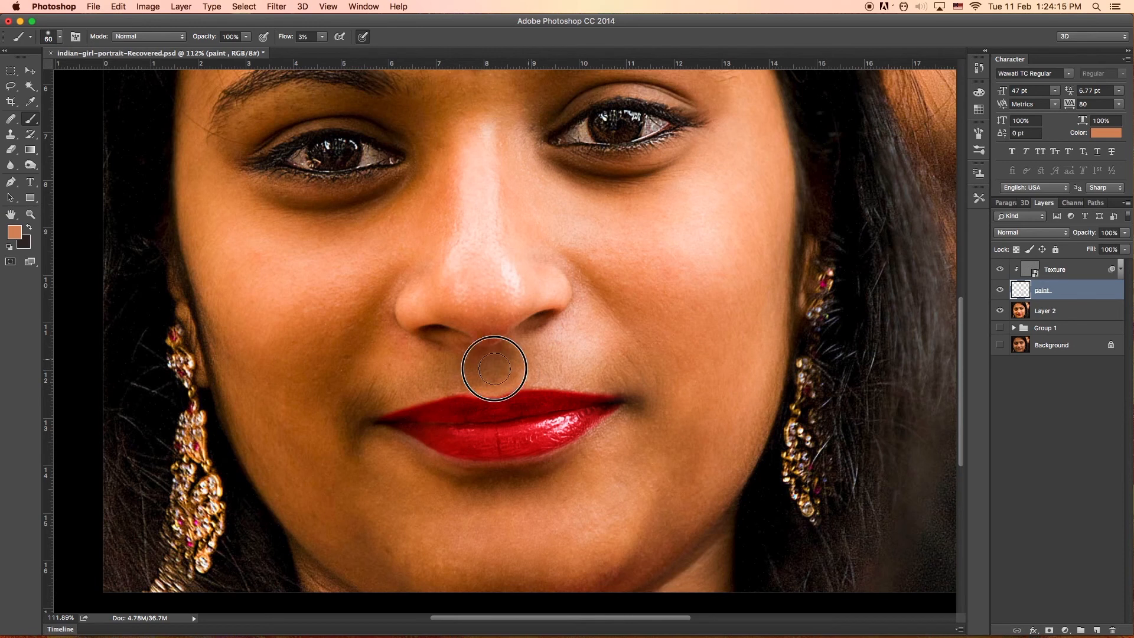
Sample the skin beside the left mouth corner and paint over the shading just below it.
alt+click(370, 387)
alt+click(353, 433)
mouse_move(348, 420)
mouse_down()
mouse_move(369, 398)
mouse_move(354, 453)
mouse_up()
Sample tones from the lower right cheek and smooth the skin from the right mouth corner down to the jaw and chin.
alt+click(702, 407)
alt+click(719, 373)
alt+click(722, 391)
drag(692, 379, 686, 460)
alt+click(687, 456)
mouse_move(675, 529)
mouse_down()
mouse_move(718, 487)
mouse_move(672, 535)
mouse_up()
alt+click(663, 436)
mouse_move(665, 546)
mouse_down()
mouse_move(664, 435)
mouse_move(582, 485)
mouse_up()
Even out the tones around the mouth and on the inner cheeks with freshly sampled skin colours.
drag(440, 355, 476, 496)
alt+click(660, 284)
drag(655, 322, 616, 298)
alt+click(406, 309)
drag(387, 347, 383, 397)
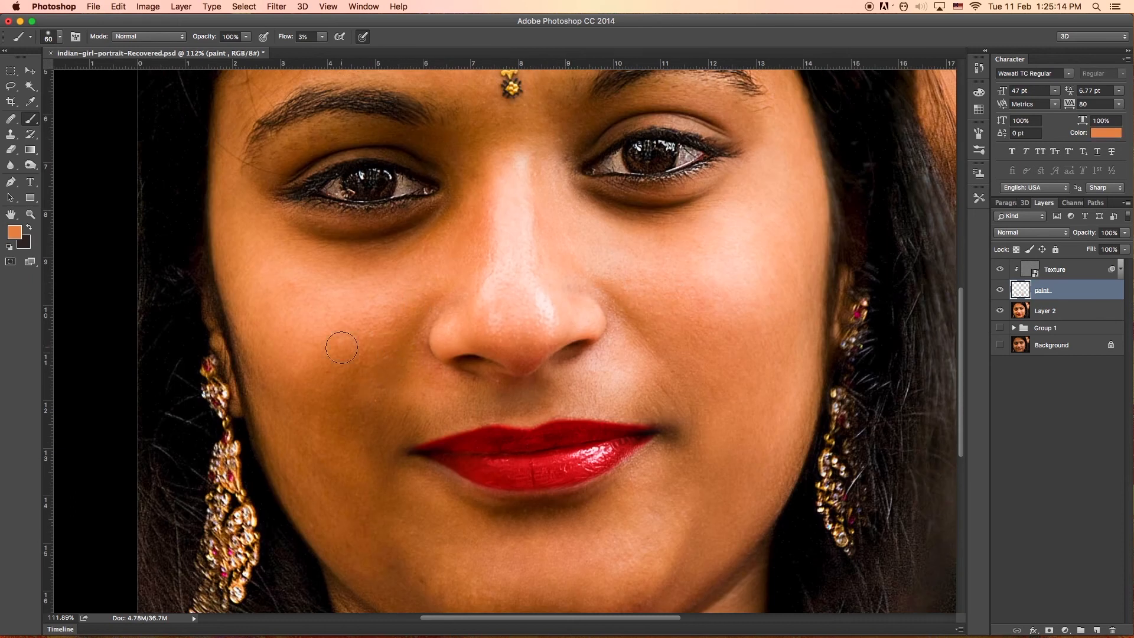
Blend the outer areas of both cheeks with tones sampled from the surrounding skin.
alt+click(341, 346)
drag(319, 371, 296, 355)
alt+click(326, 296)
alt+click(726, 259)
mouse_move(726, 260)
mouse_down()
mouse_move(767, 269)
mouse_move(783, 310)
mouse_up()
Soften the shiny highlights on the nose bridge and tip by painting with sampled nearby skin tones.
click(646, 272)
alt+click(542, 286)
mouse_move(543, 286)
mouse_down()
mouse_move(549, 332)
mouse_move(539, 326)
mouse_up()
alt+click(493, 168)
mouse_move(505, 236)
mouse_down()
mouse_move(512, 319)
mouse_move(473, 273)
mouse_move(561, 302)
mouse_move(513, 319)
mouse_up()
alt+click(512, 327)
alt+click(498, 325)
alt+click(480, 251)
alt+click(561, 301)
alt+click(512, 334)
alt+click(498, 162)
mouse_move(499, 195)
mouse_down()
mouse_move(501, 242)
mouse_move(535, 285)
mouse_up()
Sample the right cheek tone and blend the skin around the side and base of the nose.
alt+click(664, 364)
mouse_move(615, 347)
mouse_down()
mouse_move(599, 382)
mouse_move(637, 378)
mouse_up()
alt+click(640, 393)
drag(520, 390, 535, 397)
Lighten the dark areas under both eyes with sampled skin tones.
drag(677, 258, 659, 305)
alt+click(655, 278)
mouse_move(679, 248)
mouse_down()
mouse_move(599, 249)
mouse_move(555, 233)
mouse_up()
alt+click(364, 272)
mouse_move(364, 275)
mouse_down()
mouse_move(281, 275)
mouse_move(401, 269)
mouse_move(365, 293)
mouse_move(440, 232)
mouse_up()
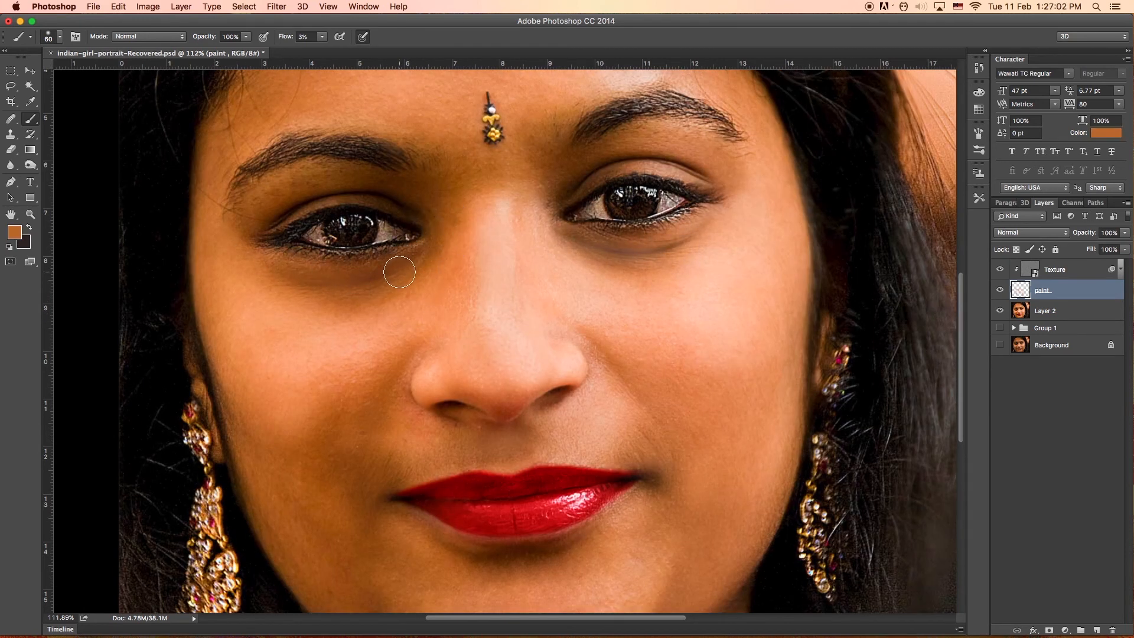
Blend the side of the nose, the left cheek and the left jawline with sampled skin tones.
drag(539, 232, 516, 353)
alt+click(394, 388)
drag(449, 386, 471, 344)
drag(255, 427, 240, 245)
alt+click(308, 433)
drag(370, 533, 337, 527)
drag(251, 387, 201, 387)
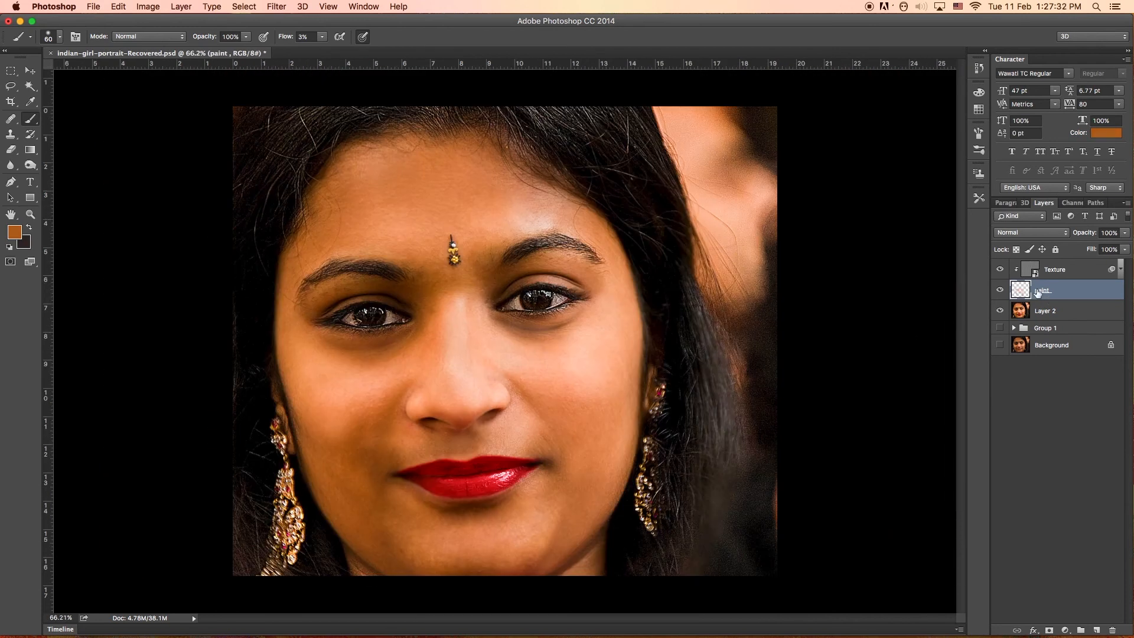
Toggle the paint layer's visibility to compare the portrait before and after the painting.
click(1000, 290)
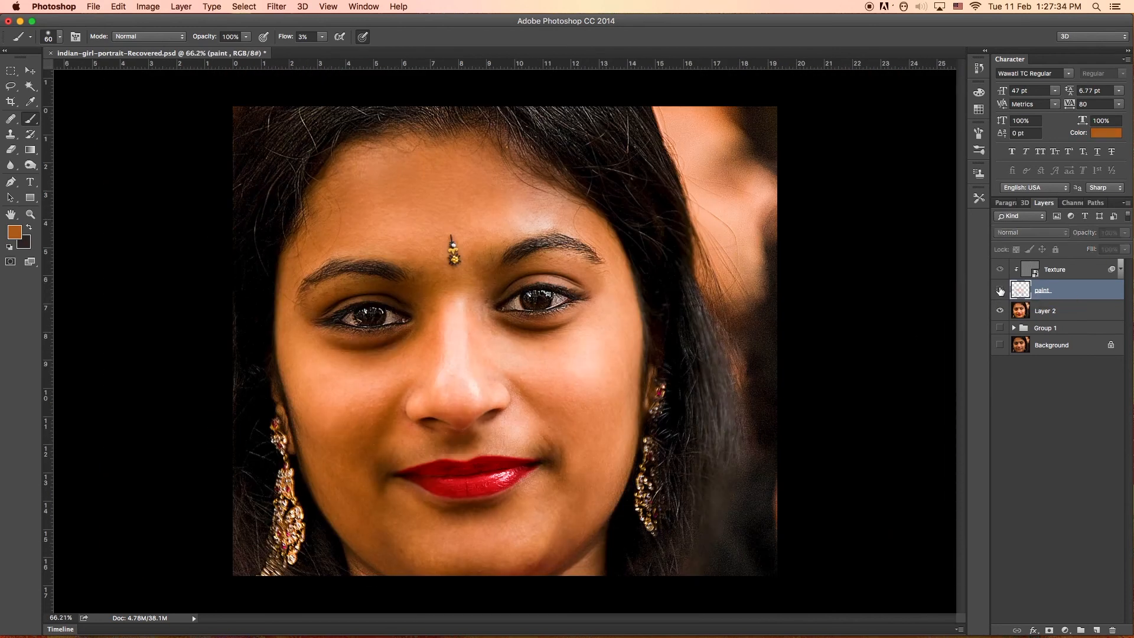
click(1000, 290)
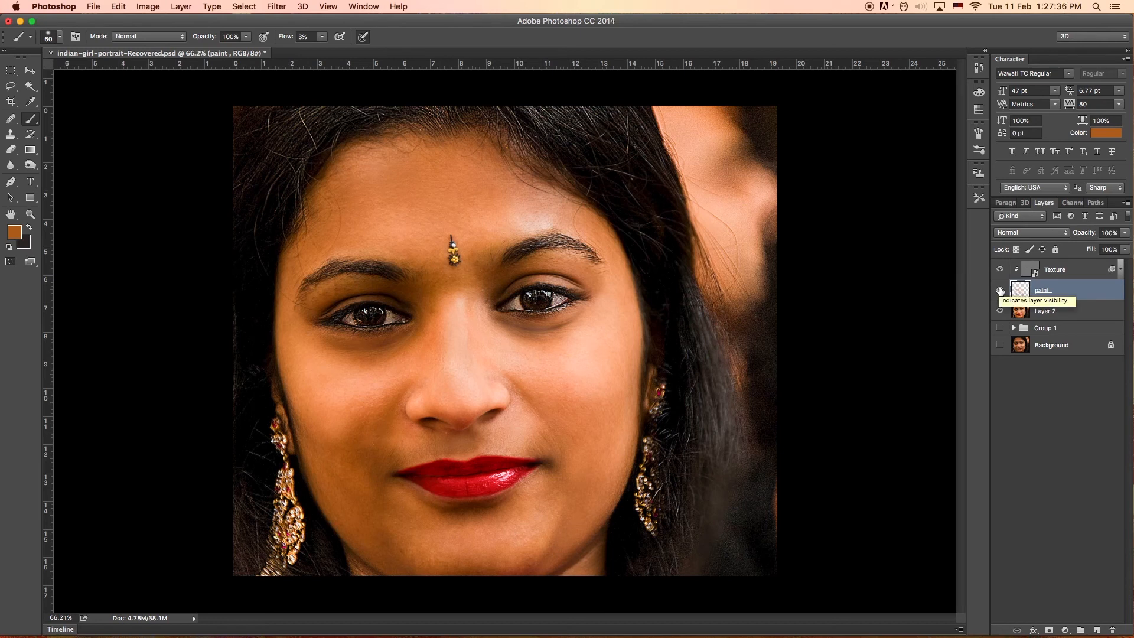
click(1001, 290)
click(1000, 291)
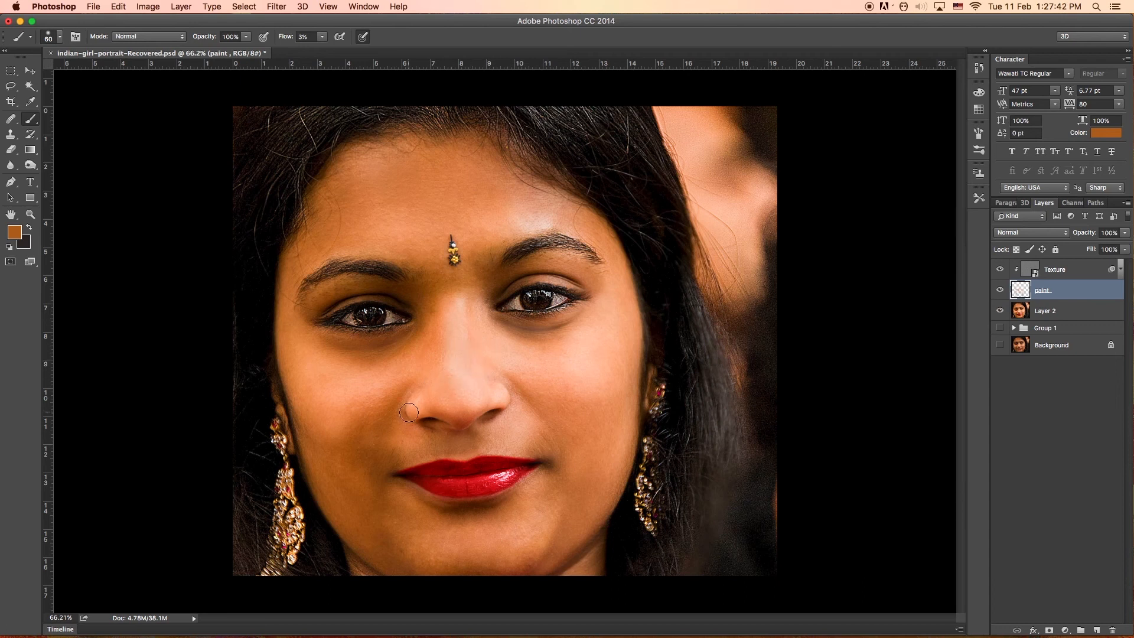
click(1001, 290)
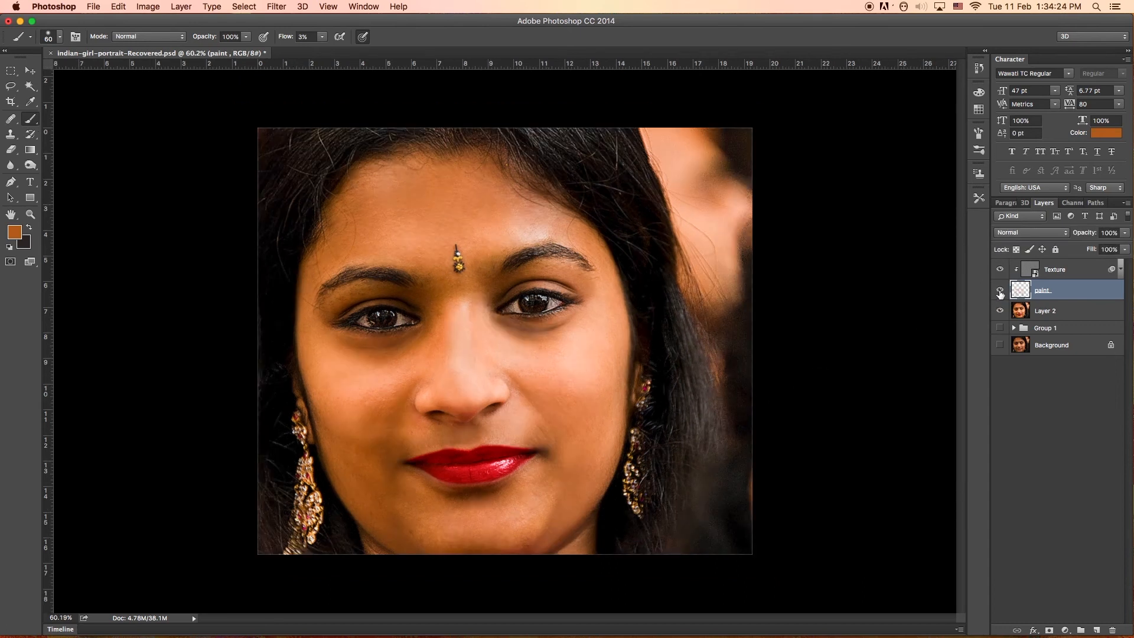
click(1001, 290)
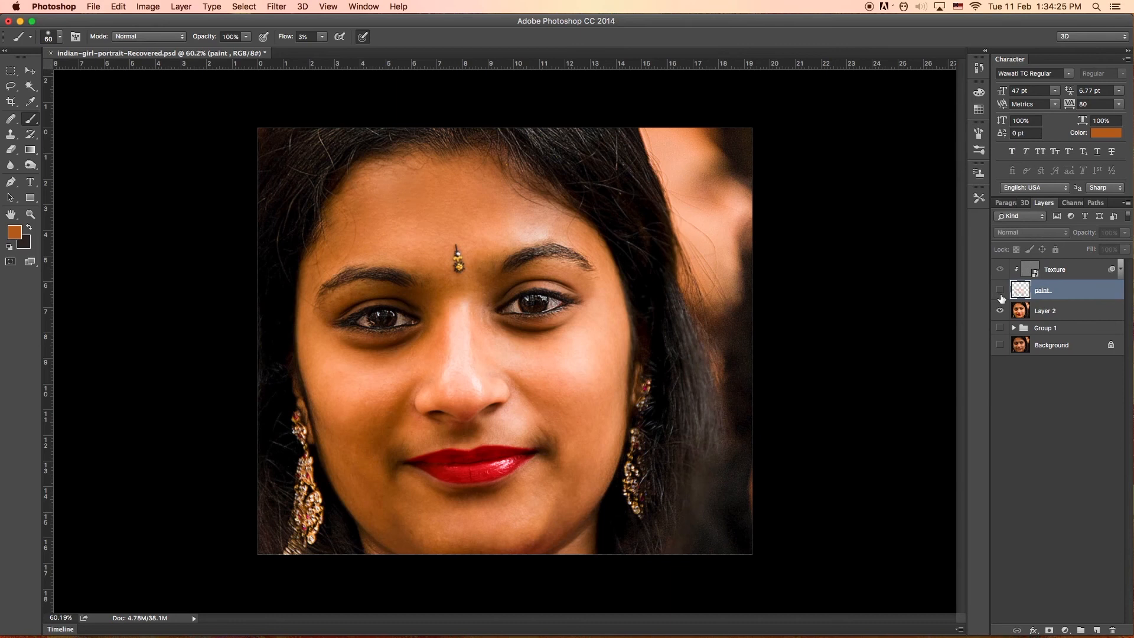
click(1000, 290)
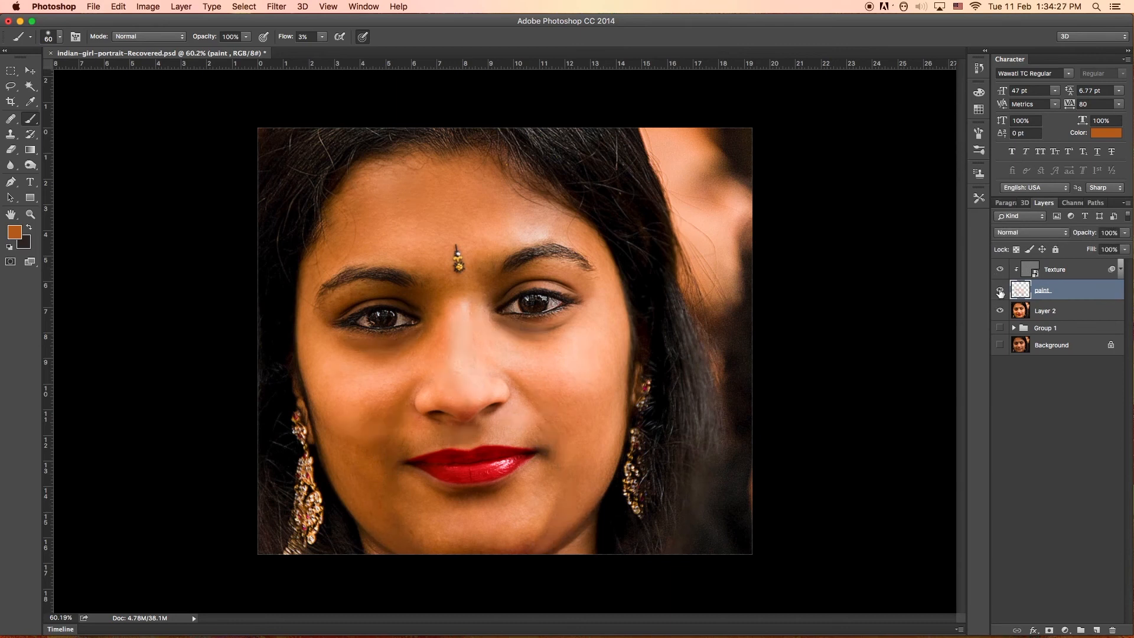
click(1000, 291)
click(1000, 290)
Paint sampled tones over the lower left cheek to smooth its shading, checking against the hidden paint layer.
alt+click(366, 453)
mouse_move(367, 449)
mouse_down()
mouse_move(342, 434)
mouse_move(393, 408)
mouse_move(368, 408)
mouse_up()
alt+click(360, 441)
alt+click(387, 463)
alt+click(339, 443)
click(1000, 290)
click(999, 291)
alt+click(356, 429)
alt+click(367, 395)
Compare the smoothed left cheek with the unpainted skin by hiding and showing the paint layer.
click(1000, 290)
click(1000, 290)
click(1000, 290)
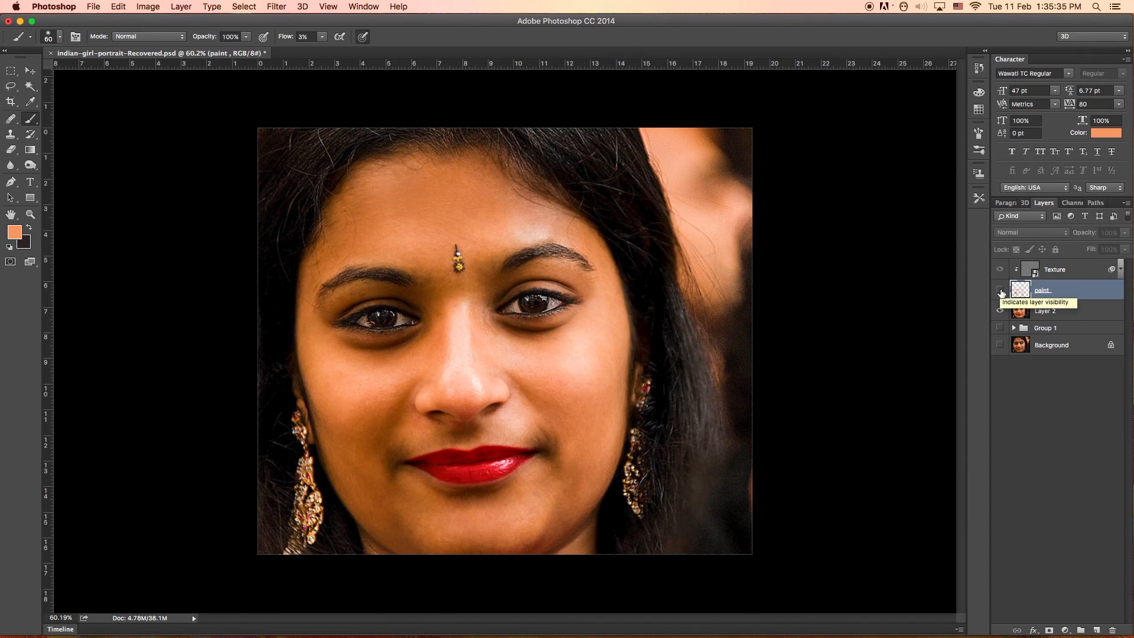
click(1000, 290)
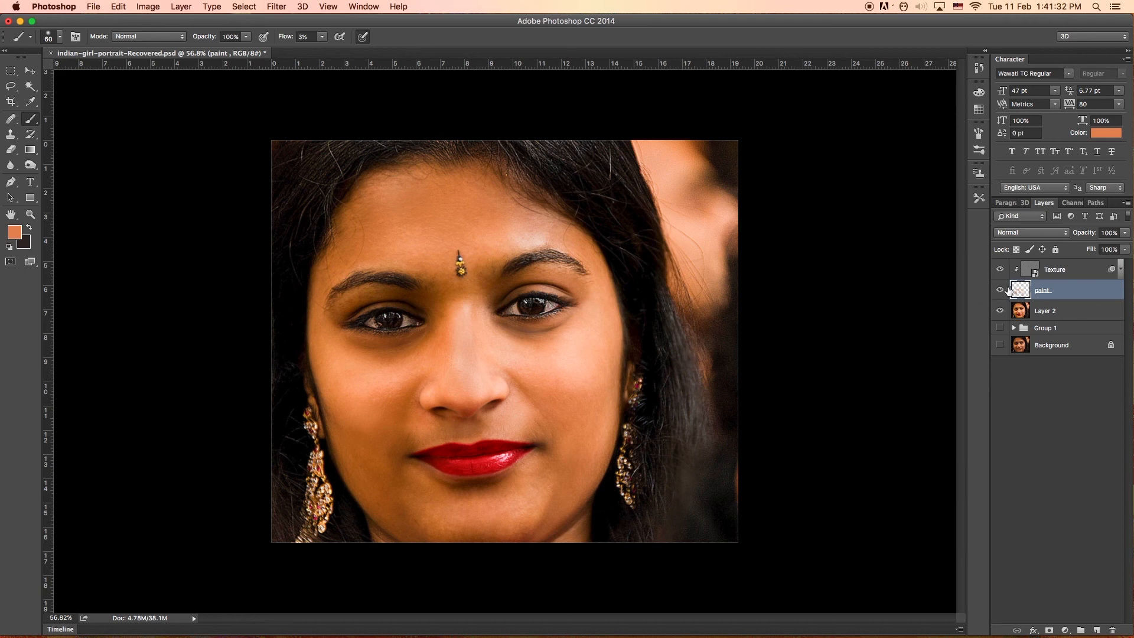
Lower the paint layer's opacity to 60% and compare the face with the layer hidden and shown.
click(1126, 236)
drag(1127, 250, 1106, 250)
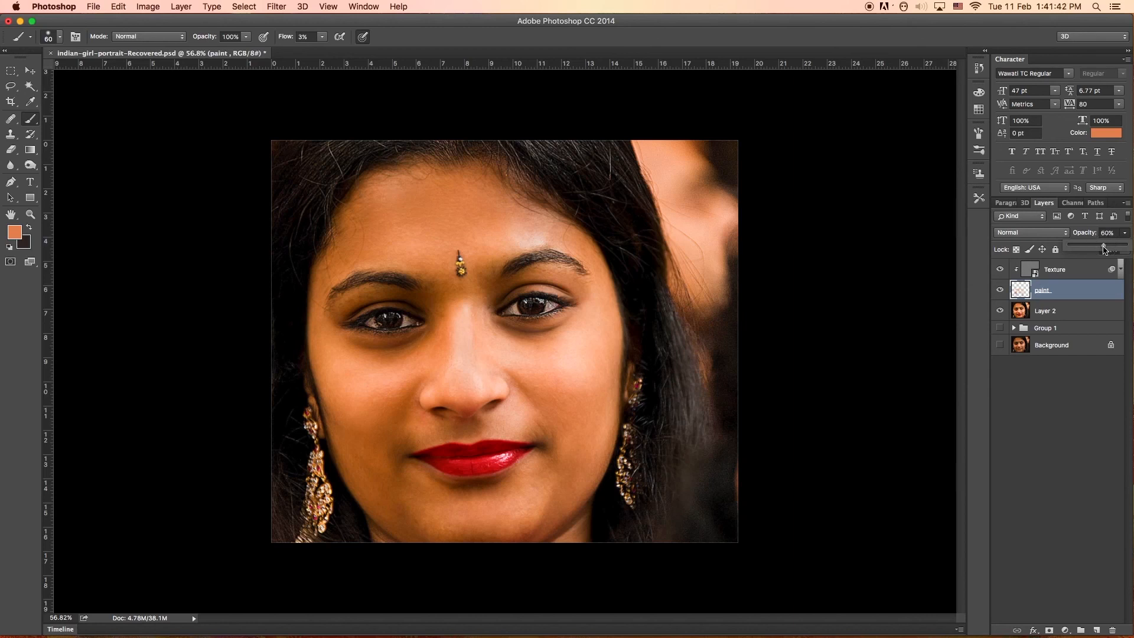
click(1000, 291)
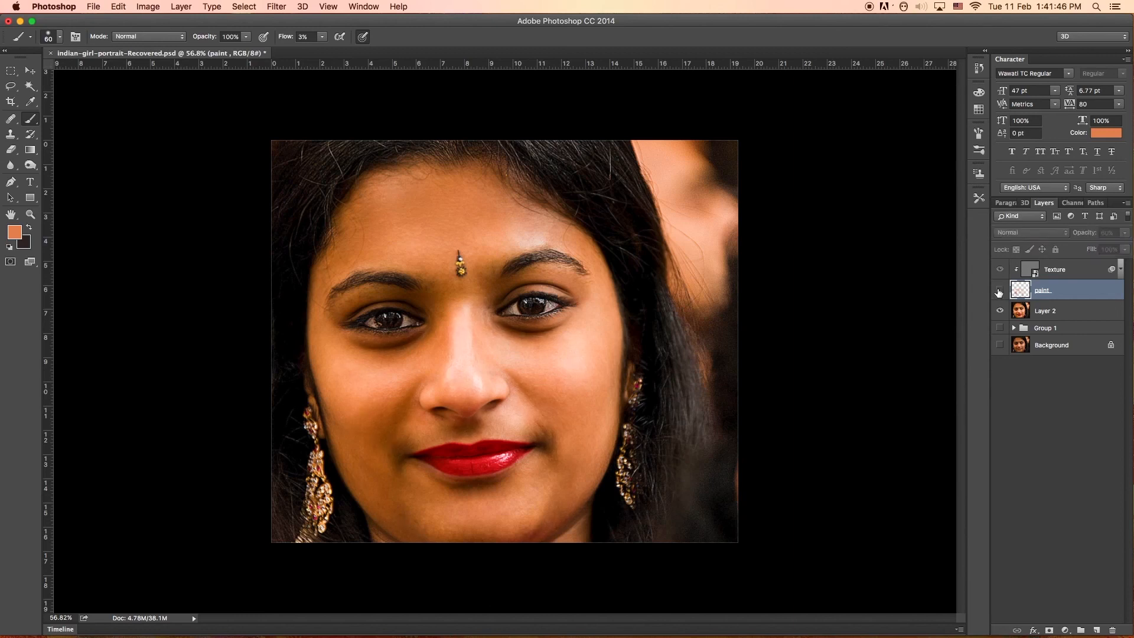
click(1000, 291)
click(999, 290)
click(999, 291)
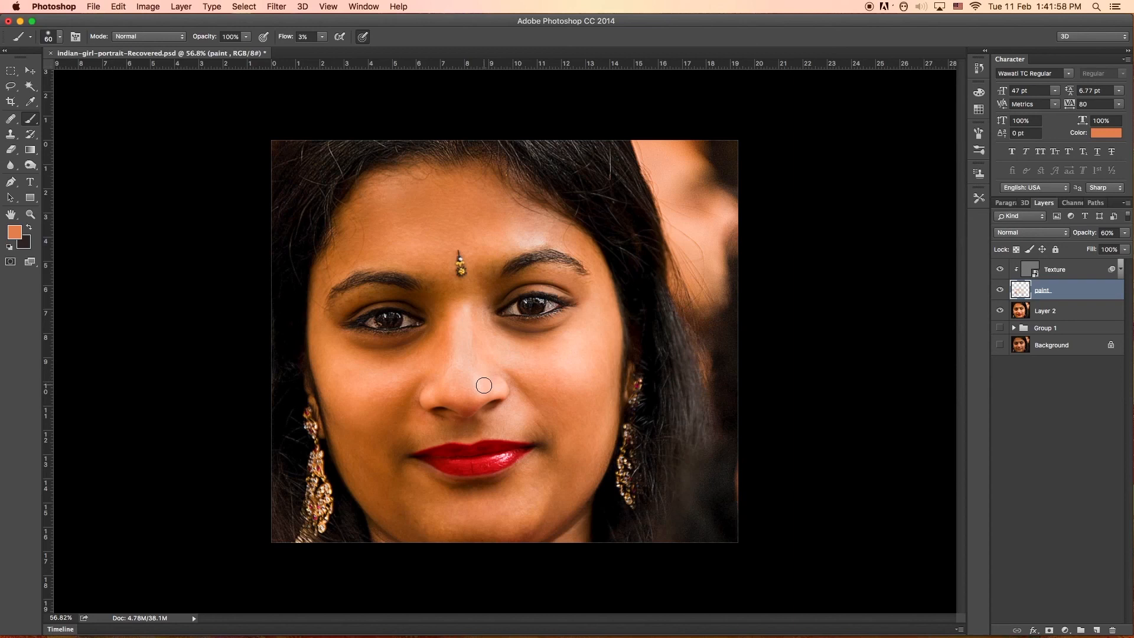
scroll(472, 396, up, 2)
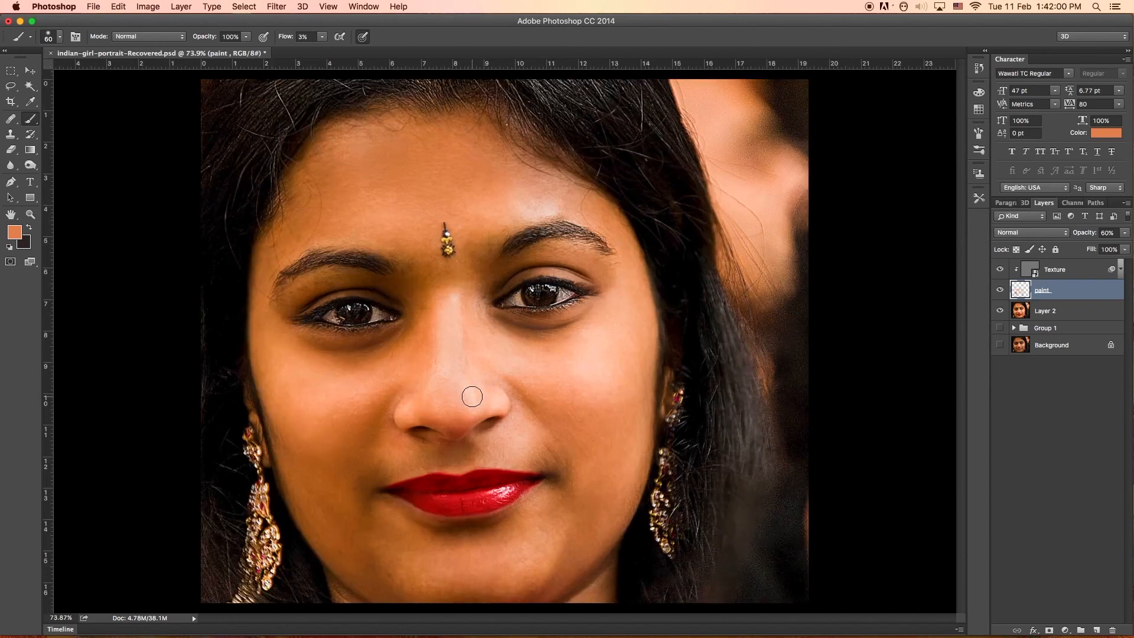
scroll(472, 397, down, 2)
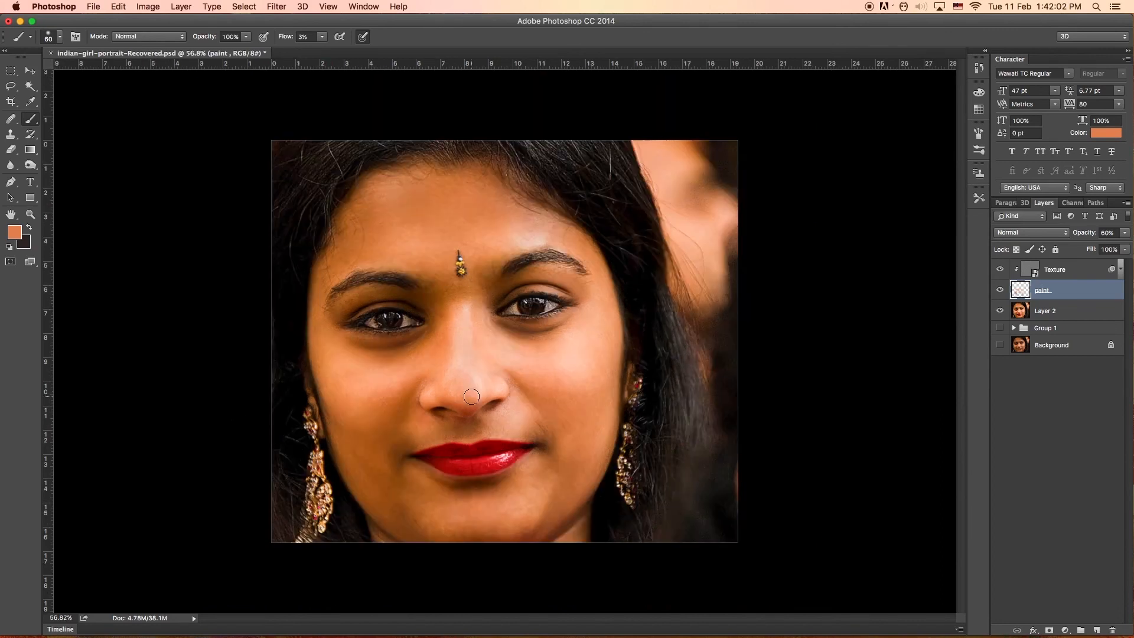